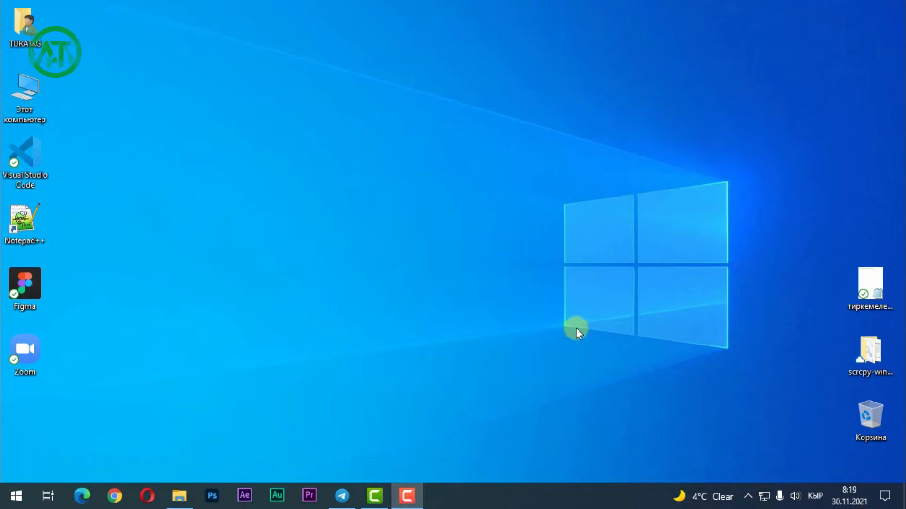
Open the workbook Расписание.xlsx from the Документы folder.
double_click(26, 94)
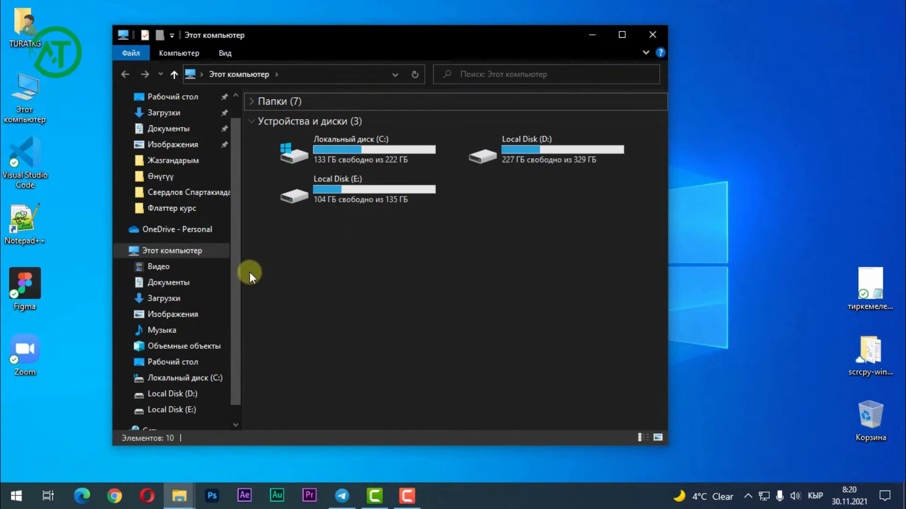
left_click(169, 283)
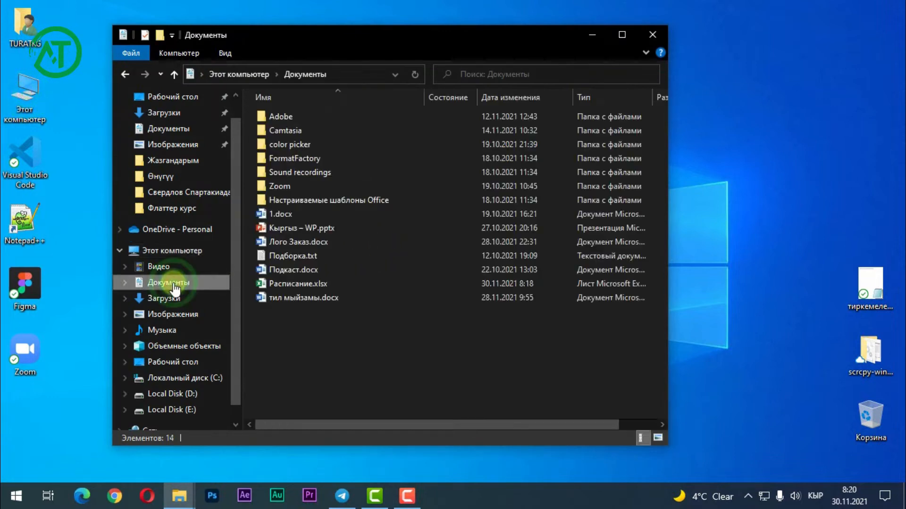
left_click(325, 284)
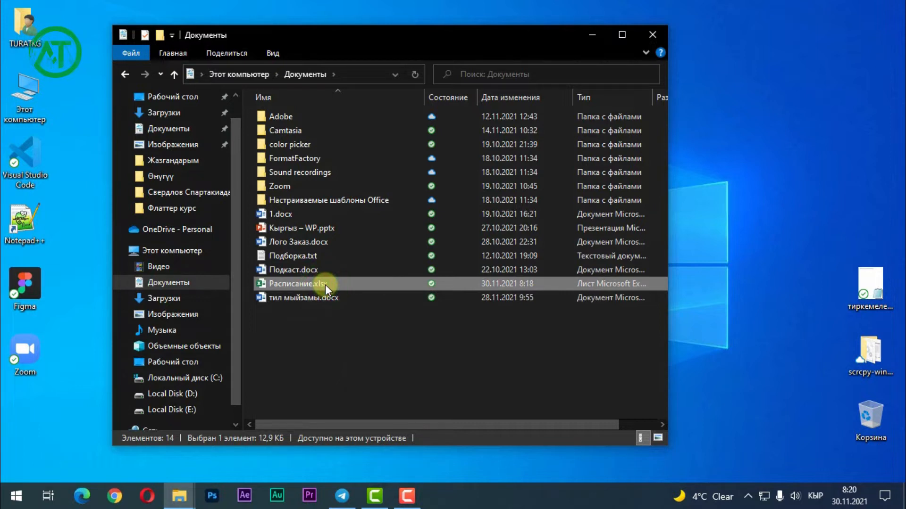
double_click(325, 284)
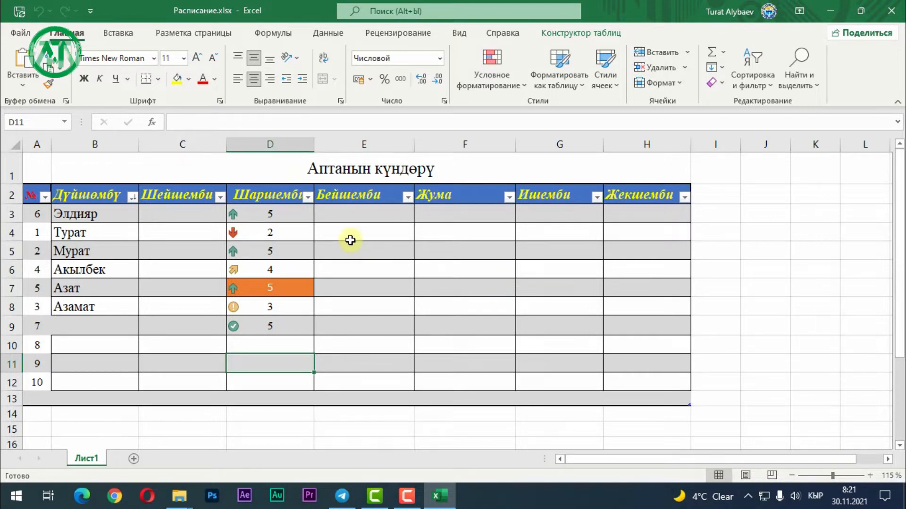
Delete sheet rows 9 to 12 and undo the deletion.
left_click(131, 35)
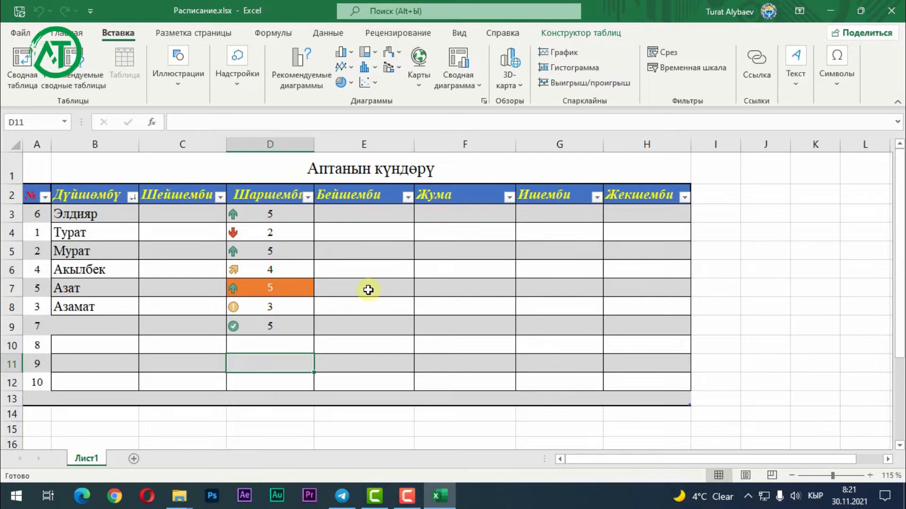
scroll(330, 295, "down", 3)
scroll(151, 269, "up", 2)
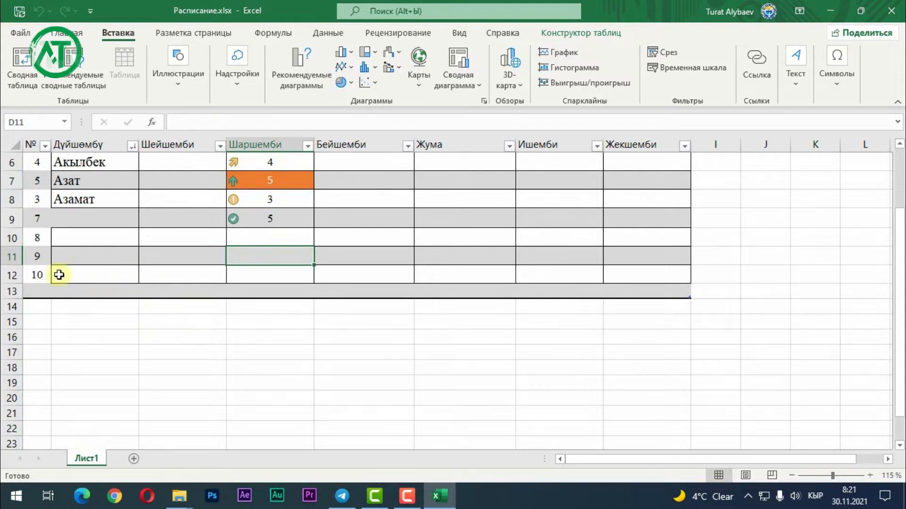
scroll(192, 273, "up", 2)
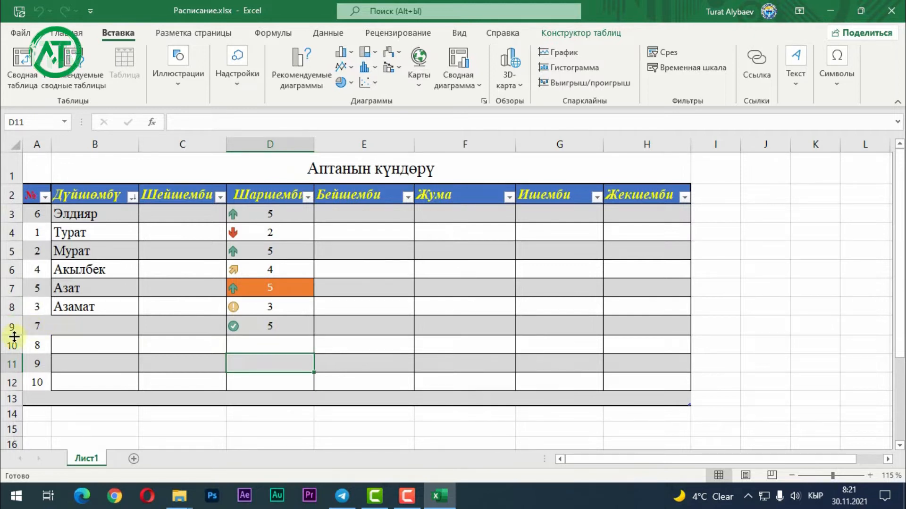
left_click_drag(4, 327, 2, 389)
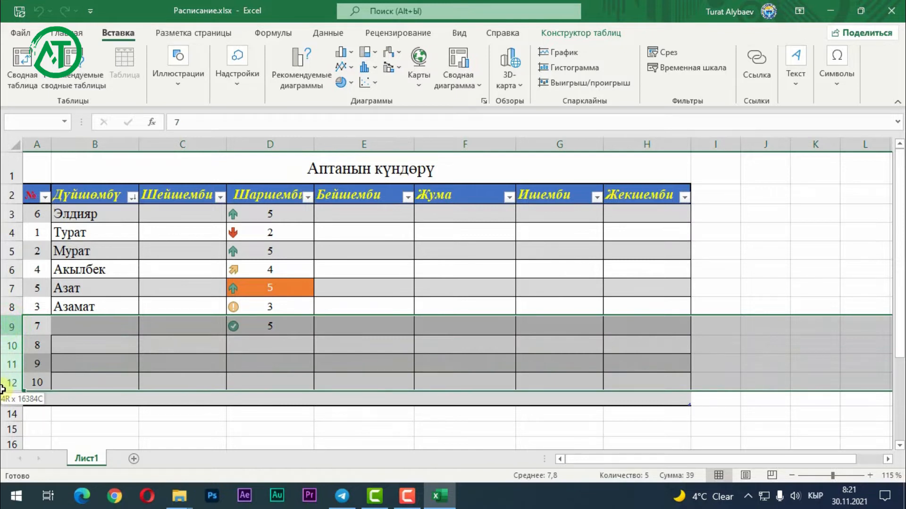
left_click(3, 325)
left_click_drag(4, 325, 5, 378)
right_click(8, 345)
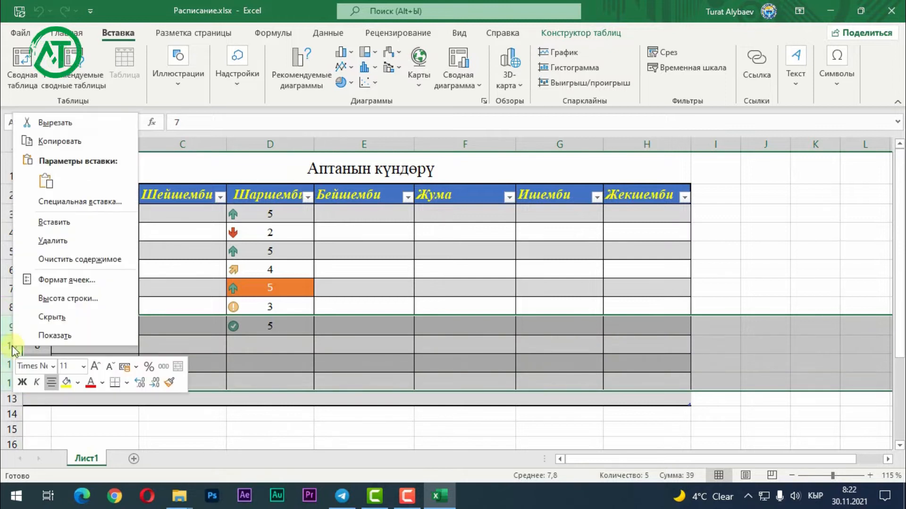
left_click(68, 242)
left_click(215, 354)
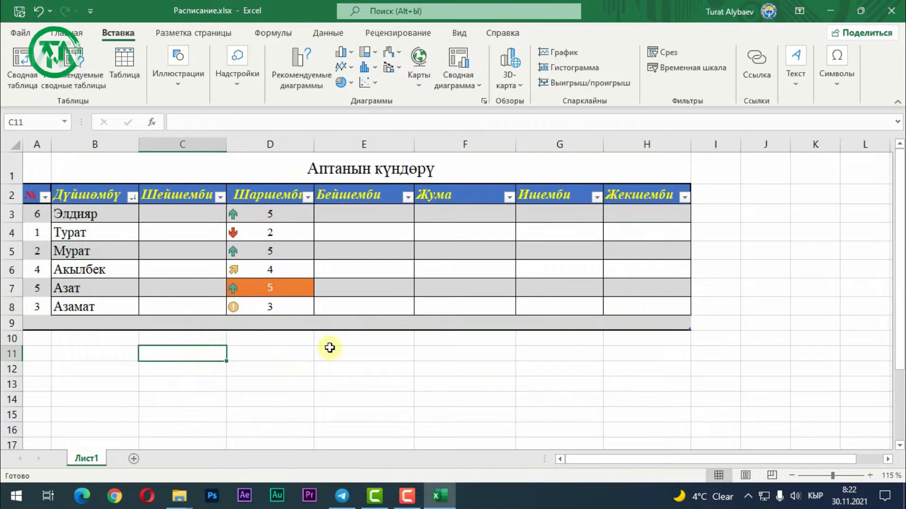
key("ctrl+z")
left_click(430, 348)
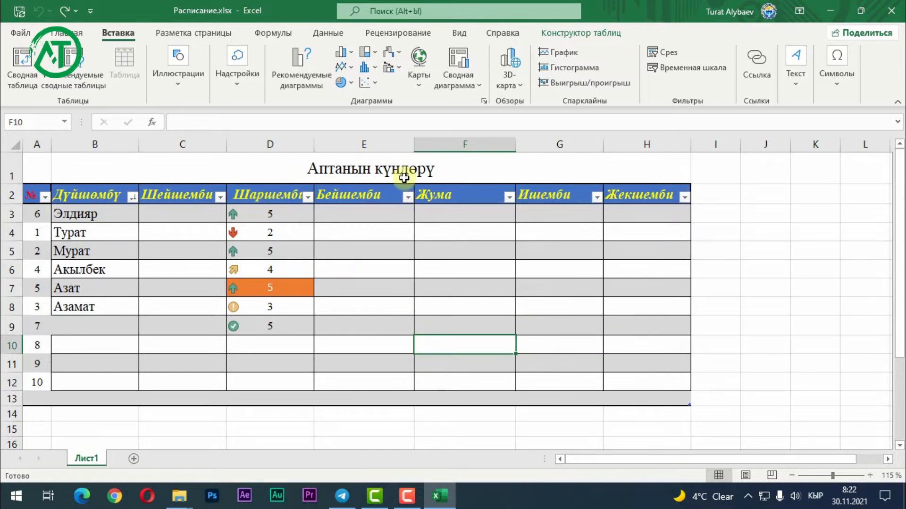
Delete columns E to H, which hold Бейшемби through Жекшемби, and undo the deletion.
left_click_drag(364, 142, 642, 141)
right_click(643, 141)
left_click(682, 267)
left_click(415, 285)
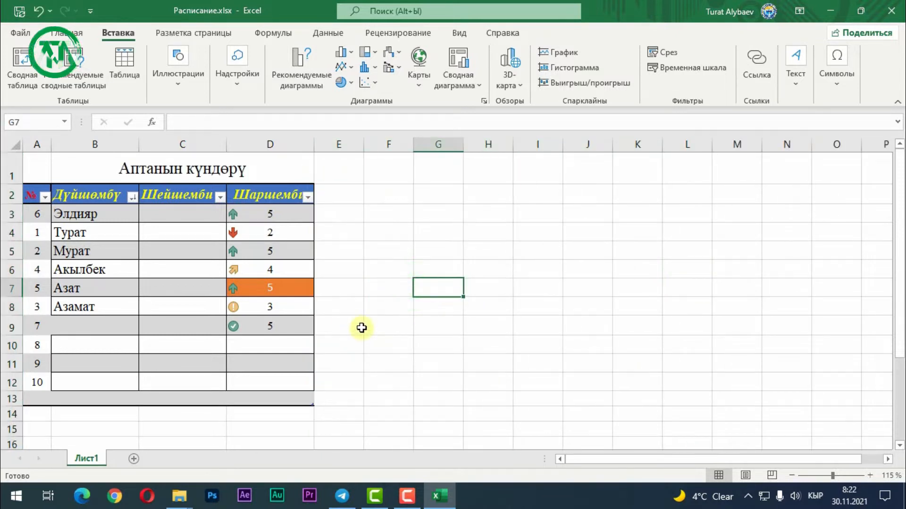
key("ctrl+z")
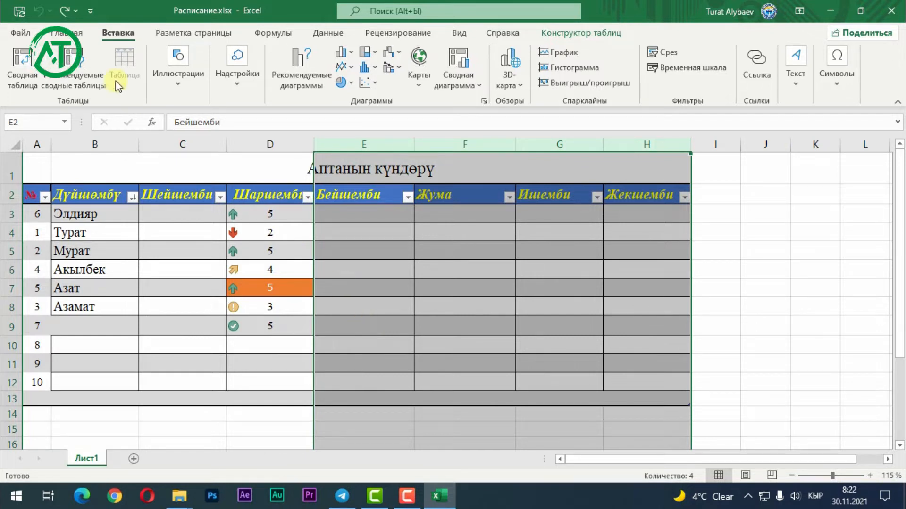
Redo the deletion of columns E to H and undo it once more.
left_click(64, 11)
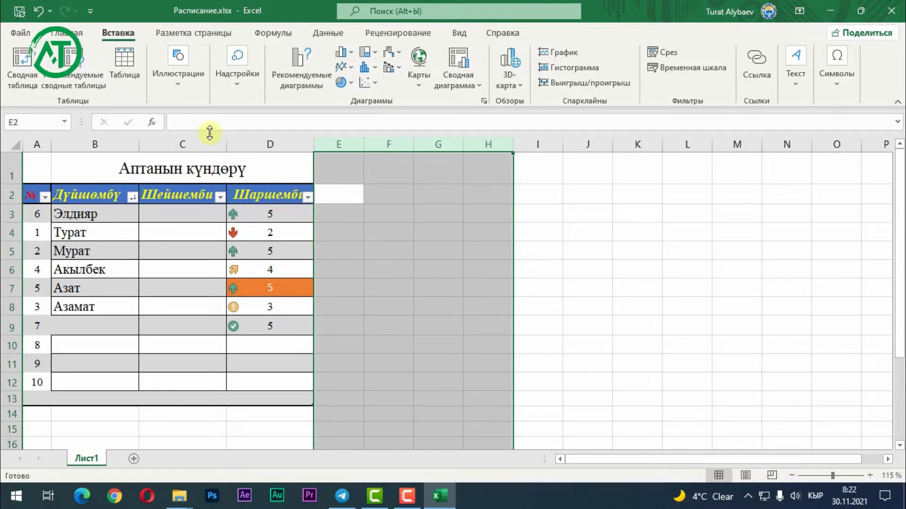
left_click(42, 13)
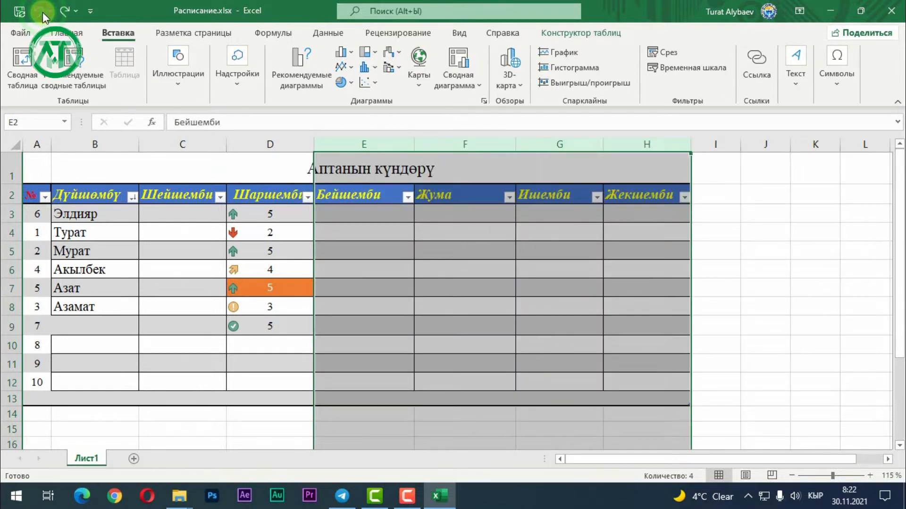
left_click(405, 268)
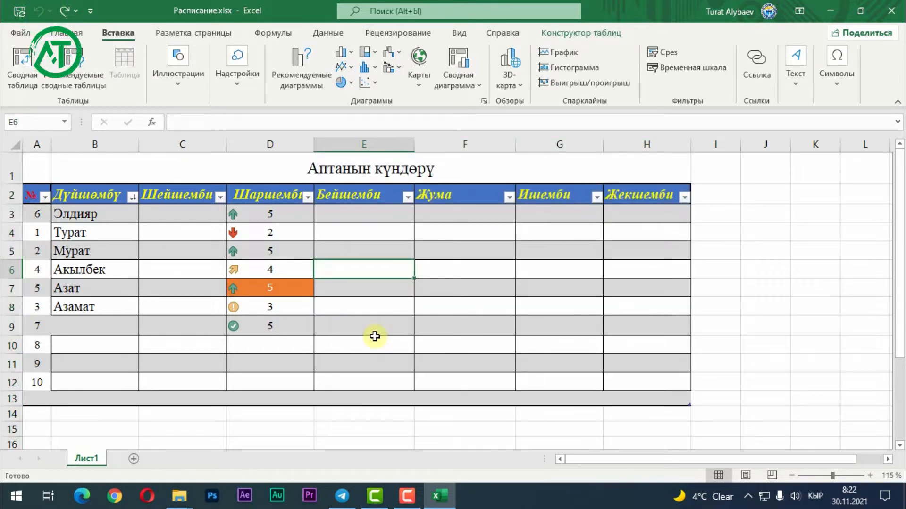
Create a table without its own headers on the empty range C16:F21 below the schedule.
scroll(348, 328, "down", 2)
left_click_drag(142, 337, 453, 411)
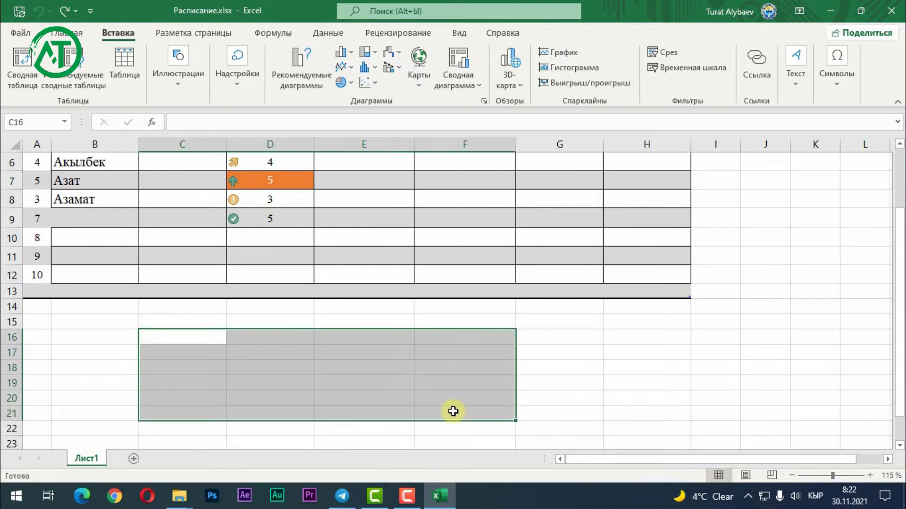
left_click(121, 61)
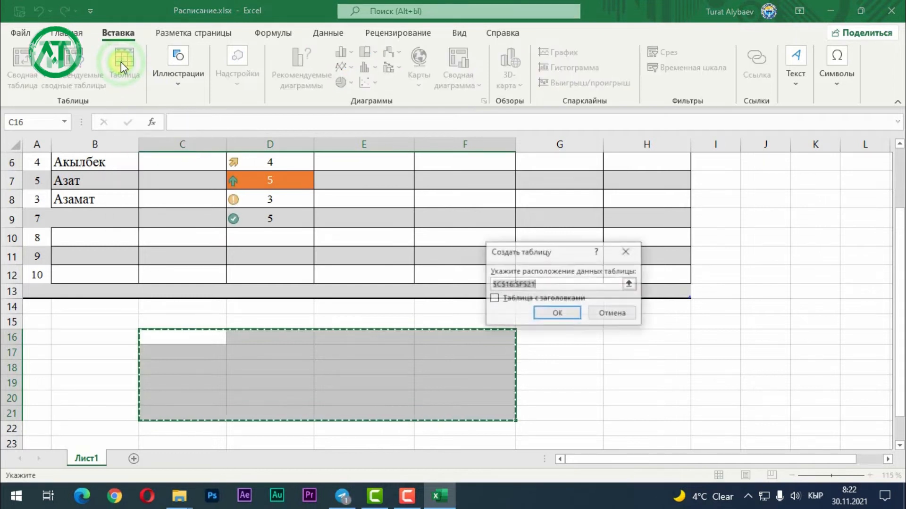
left_click(552, 315)
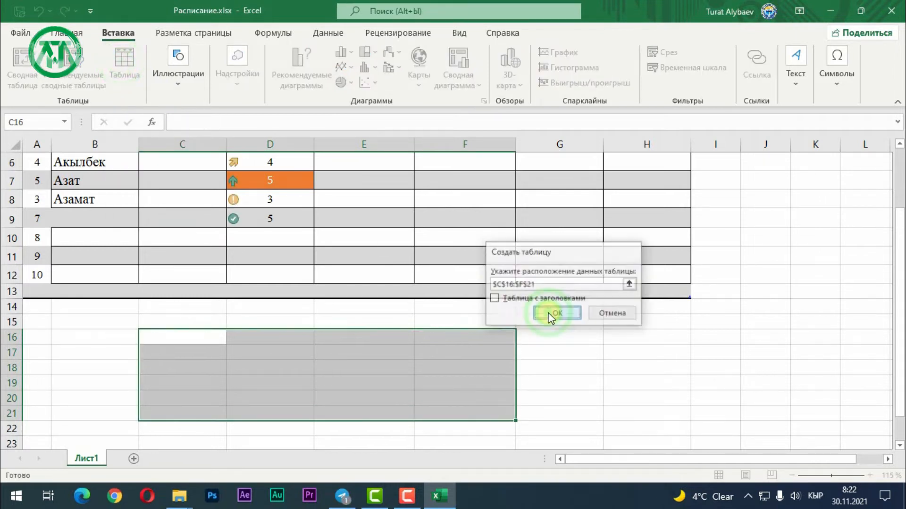
scroll(360, 362, "down", 2)
left_click(315, 364)
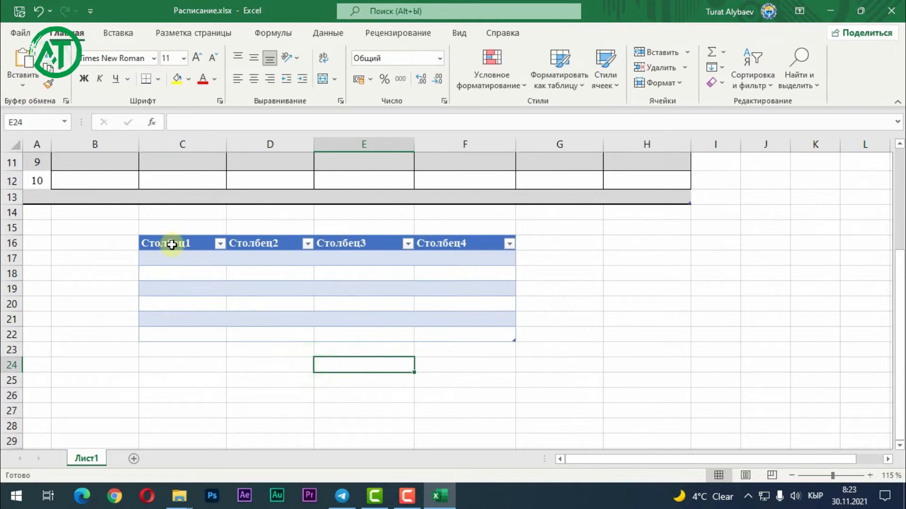
Undo the creation of the new table below the schedule.
key("ctrl+z")
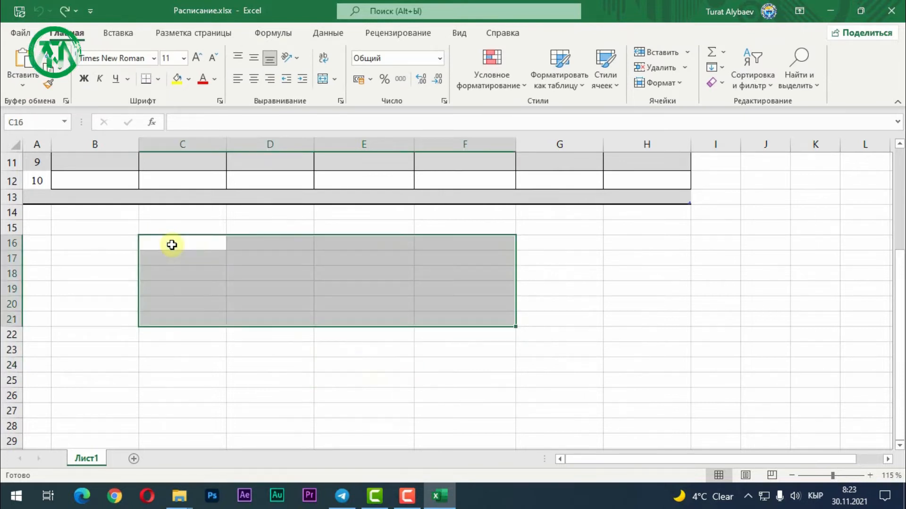
left_click(229, 338)
scroll(265, 352, "up", 4)
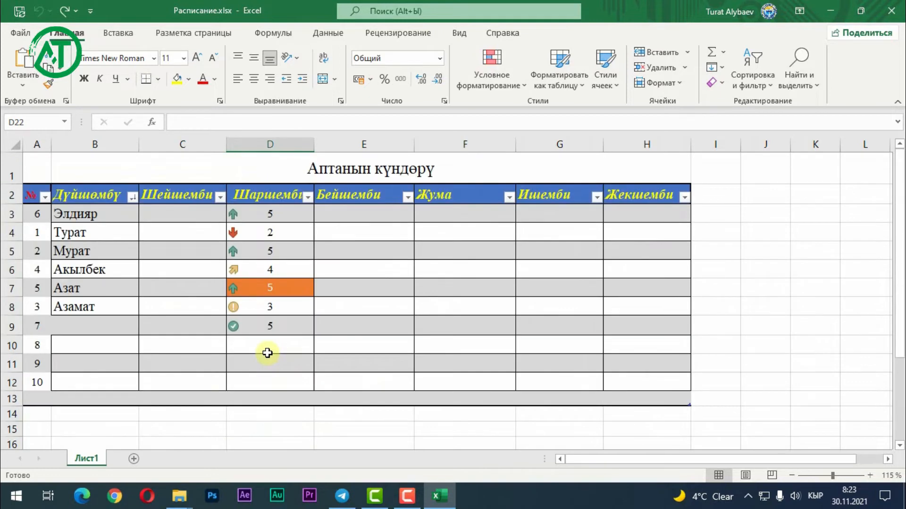
Look over the kinds of illustrations that can be inserted into the sheet.
left_click(128, 33)
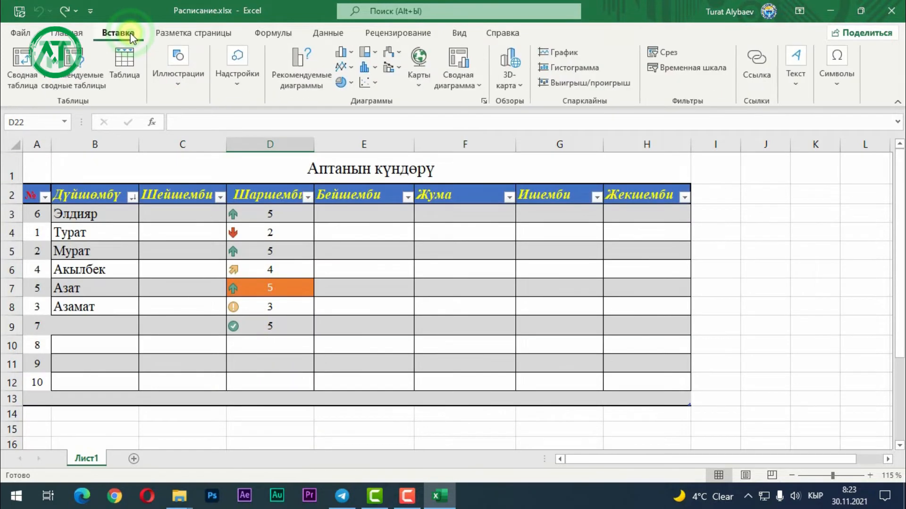
left_click(179, 87)
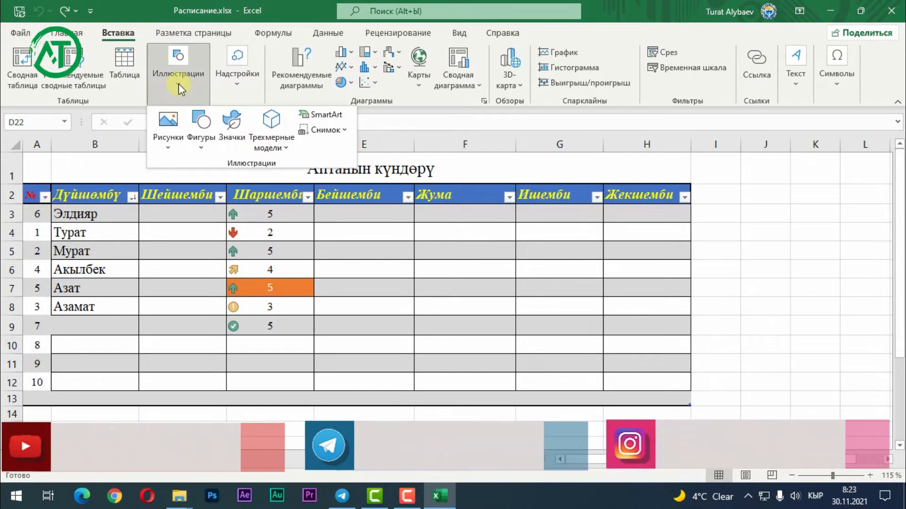
left_click(281, 148)
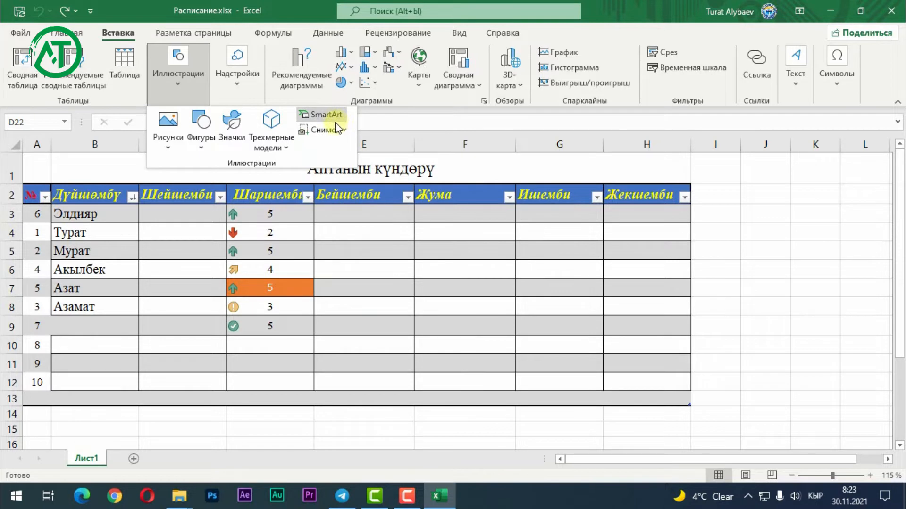
left_click(189, 322)
Insert the picture excel.png from the Изображения folder on this device at cell C17.
scroll(189, 322, "down", 2)
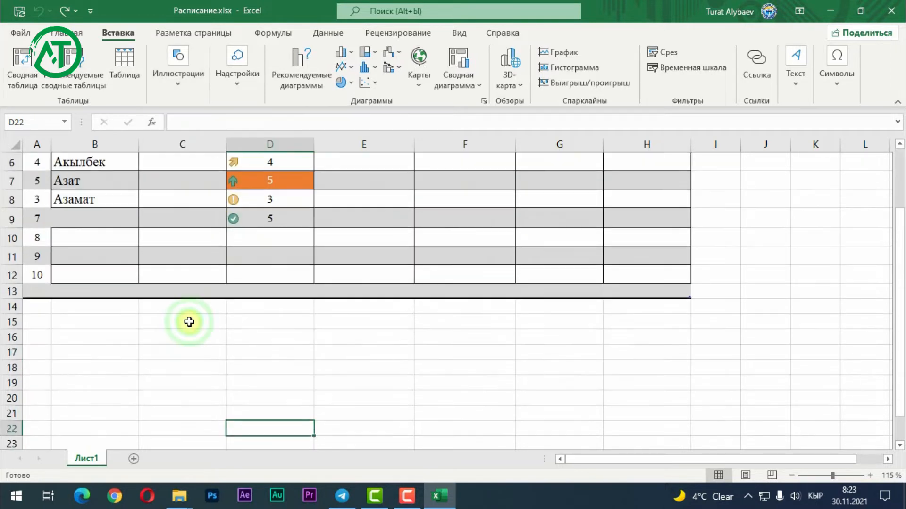
left_click(191, 322)
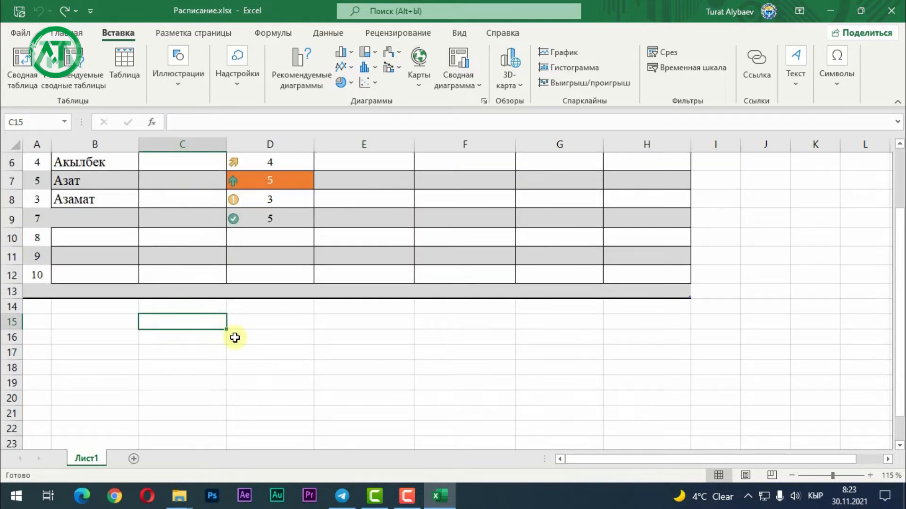
scroll(261, 346, "down", 2)
left_click(191, 259)
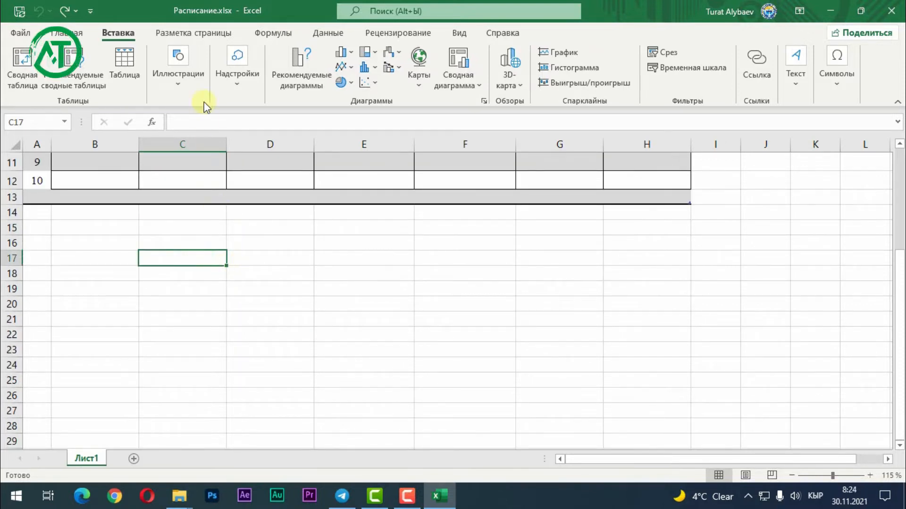
left_click(181, 83)
left_click(169, 148)
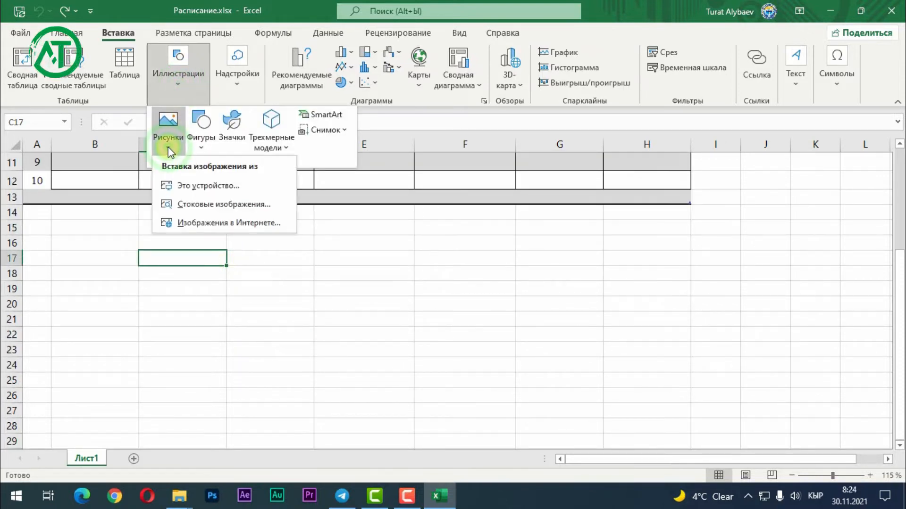
left_click(216, 186)
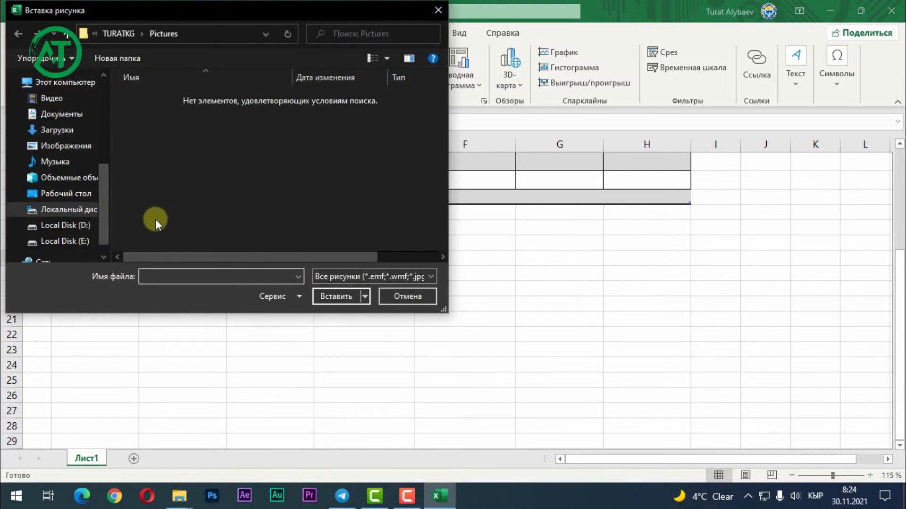
left_click(66, 146)
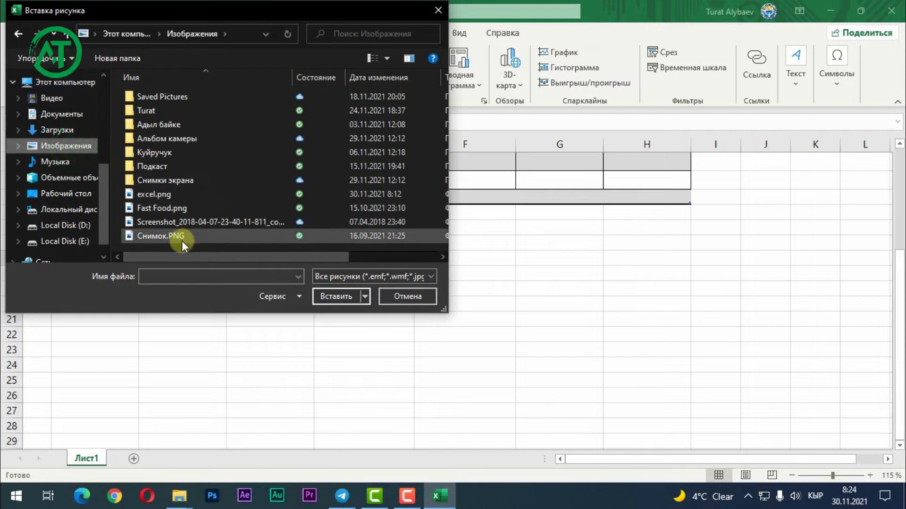
left_click(174, 195)
left_click(323, 296)
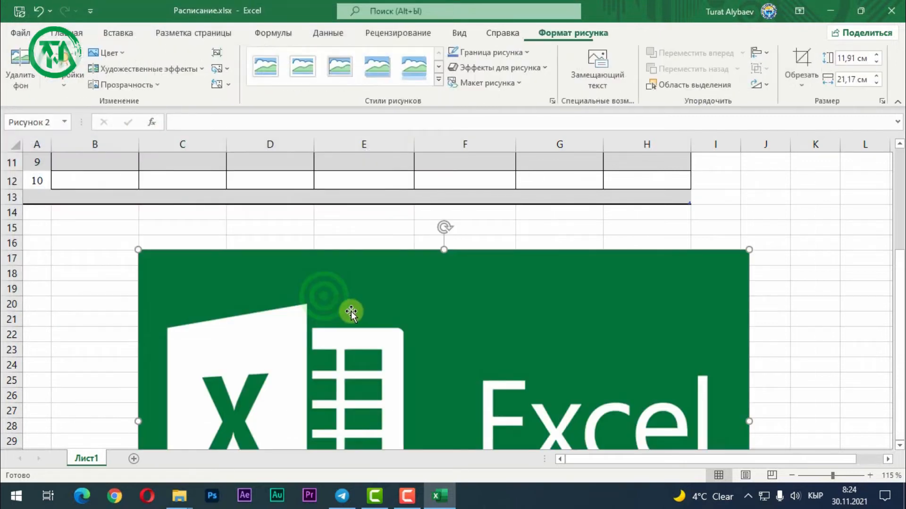
Shrink the Excel picture to about 4,67 × 8,3 cm and place it just below the schedule, across columns D to F.
scroll(406, 304, "down", 4)
left_click_drag(749, 434, 382, 259)
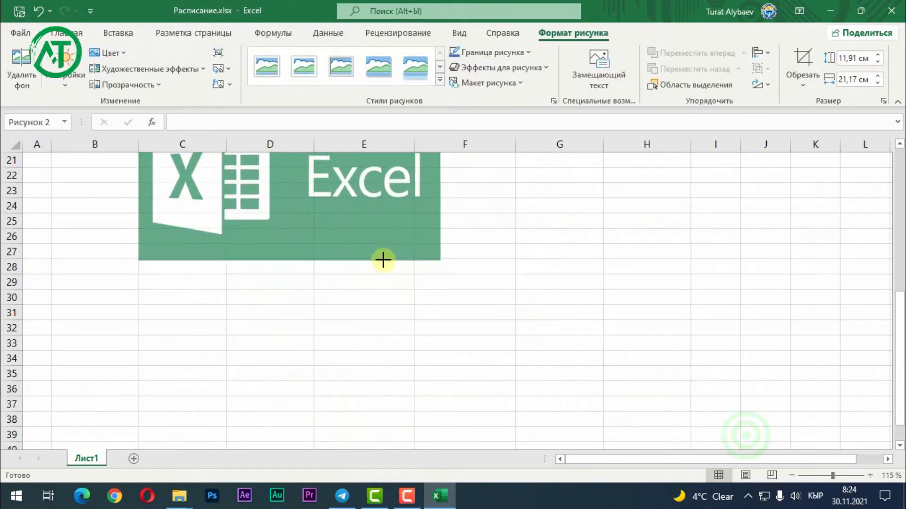
scroll(459, 298, "up", 3)
left_click_drag(440, 250, 378, 283)
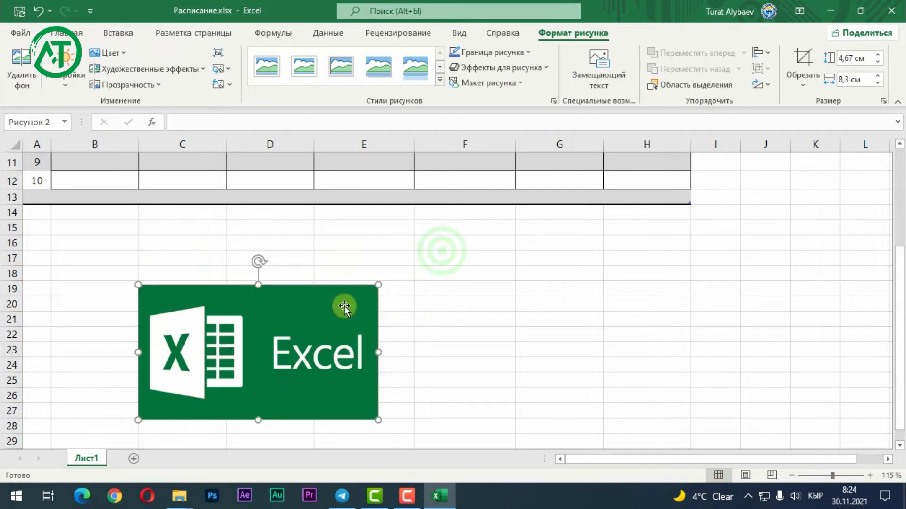
left_click_drag(251, 358, 354, 287)
left_click_drag(382, 267, 370, 289)
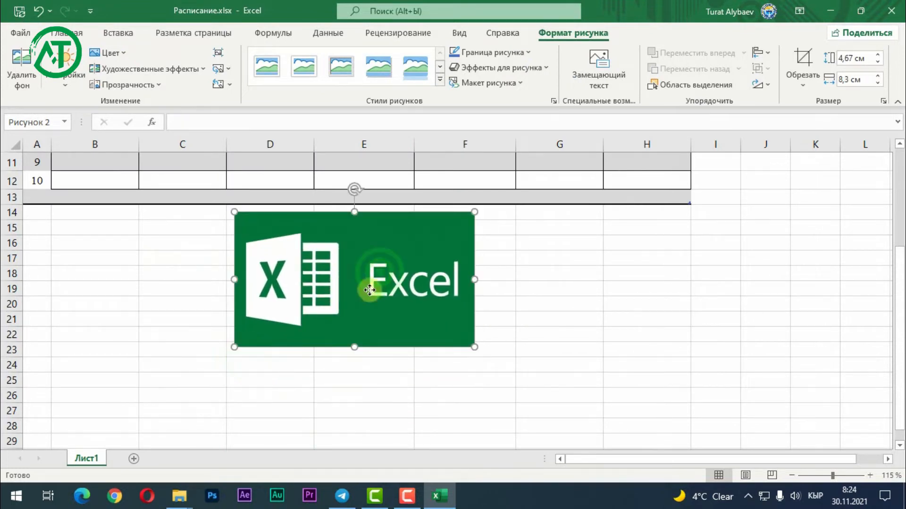
Shrink the Excel picture to about 2,05 × 3,64 cm and move it into the schedule, across columns E and F around rows 7–10.
left_click_drag(301, 380, 422, 245)
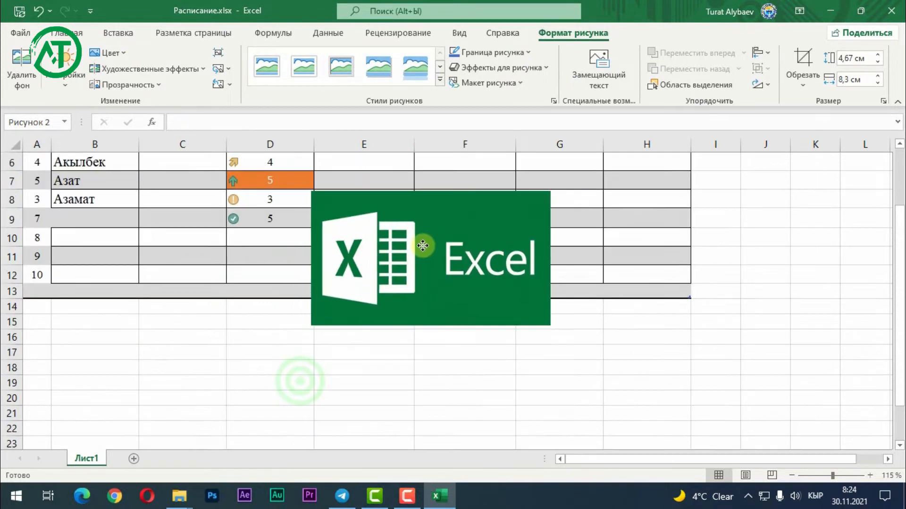
scroll(437, 318, "up", 2)
left_click_drag(404, 363, 403, 272)
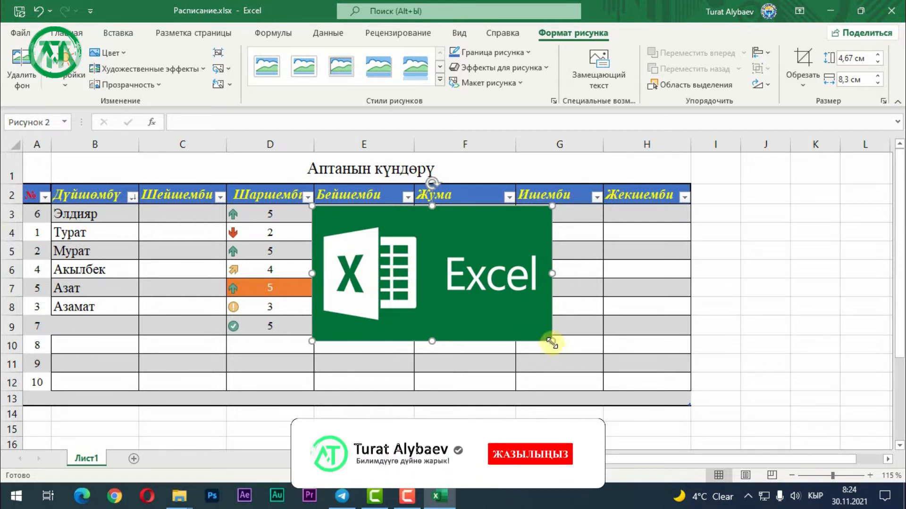
left_click_drag(551, 340, 416, 263)
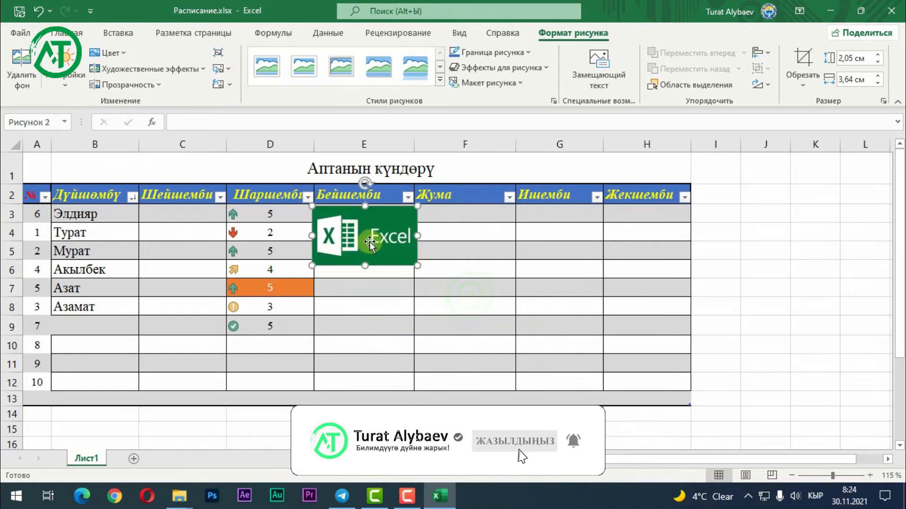
left_click_drag(381, 231, 448, 318)
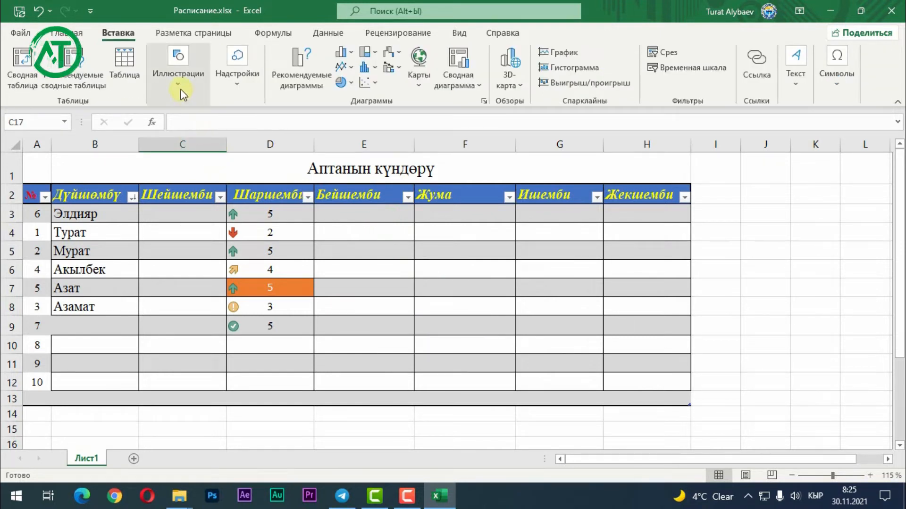
Insert the plus-sign equation shape into the schedule at cell E6.
left_click(179, 89)
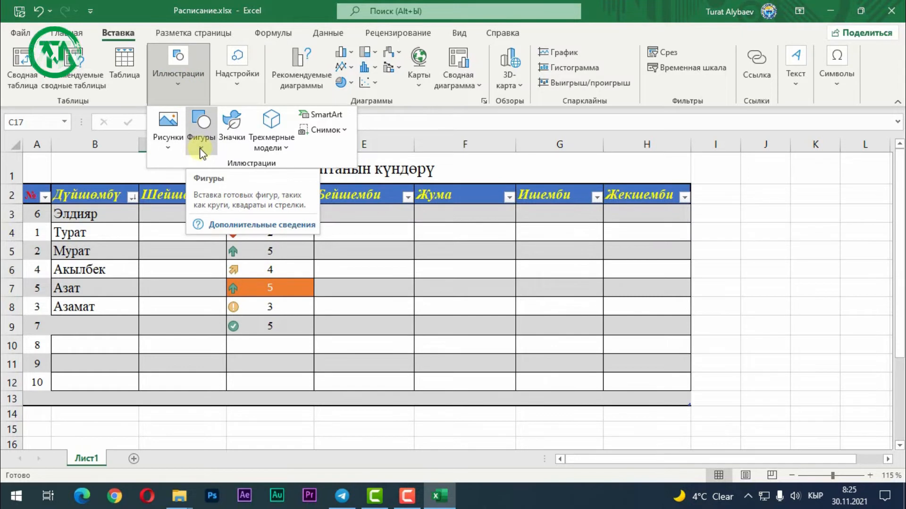
left_click(202, 151)
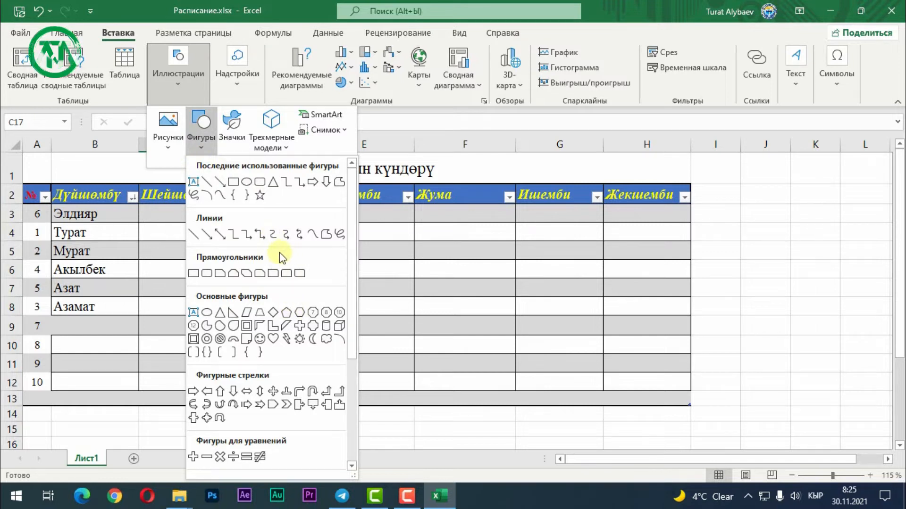
scroll(279, 259, "down", 2)
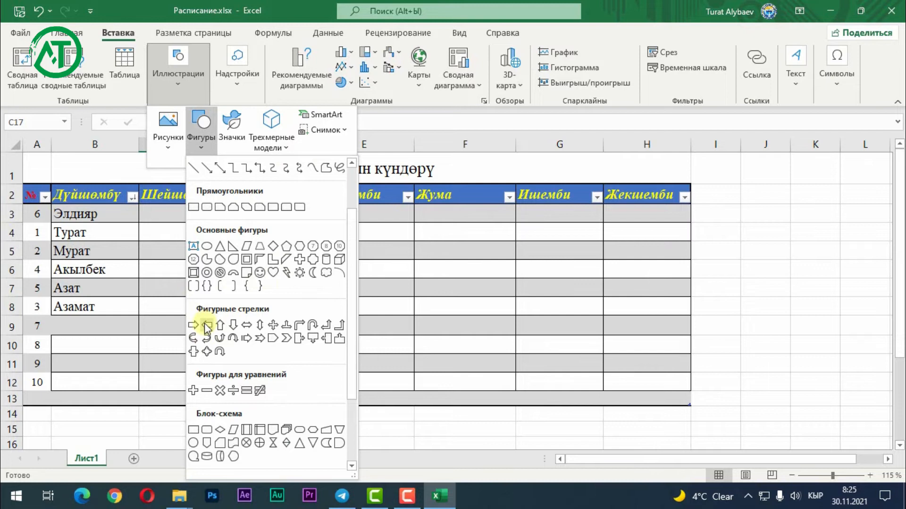
scroll(297, 305, "down", 3)
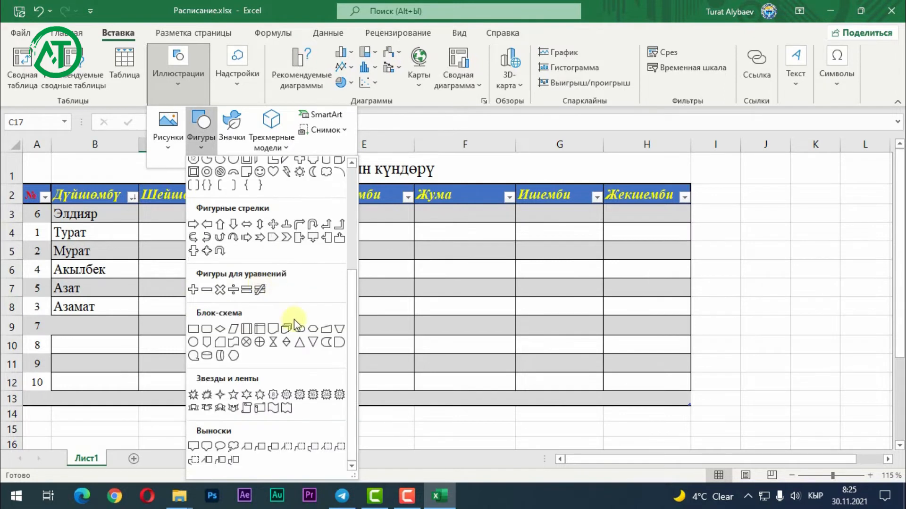
left_click(193, 289)
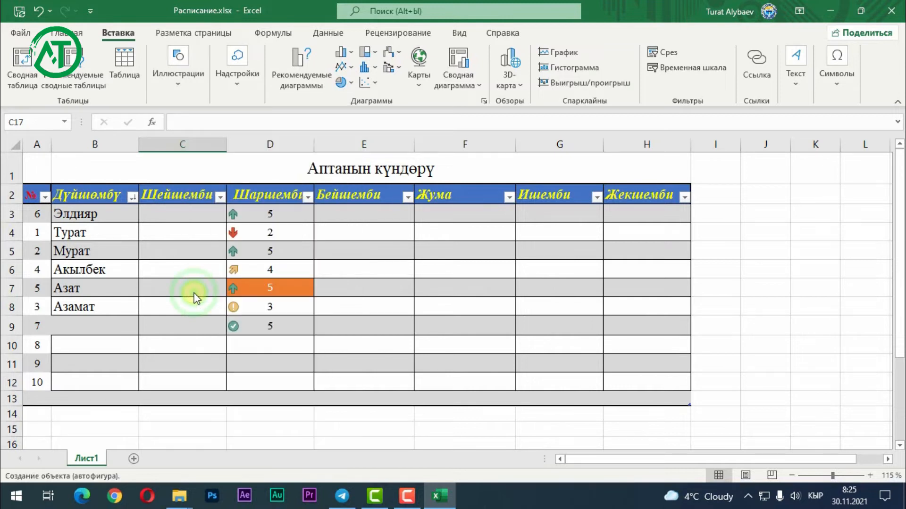
left_click(336, 271)
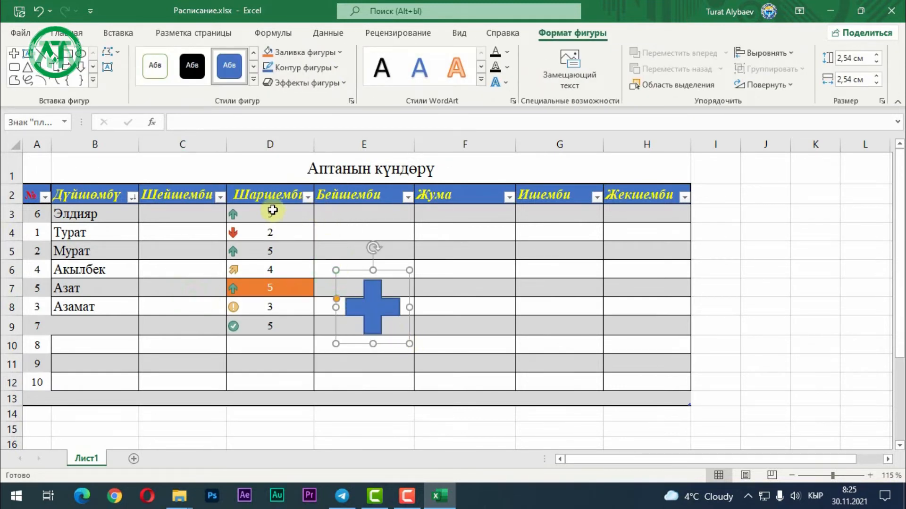
Enlarge the plus shape to about 2,95 × 2,85 cm from row 5 of column E, trying the green-outlined style before the solid black one.
left_click(158, 76)
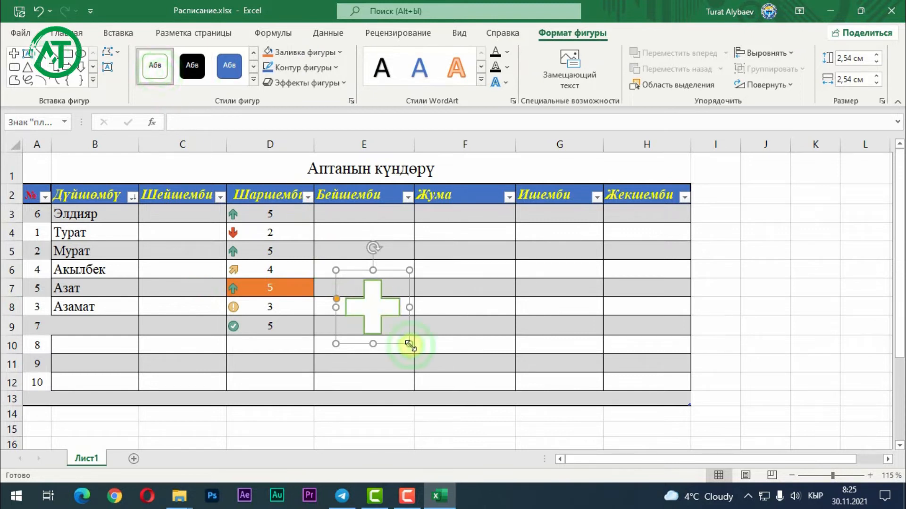
left_click_drag(409, 344, 393, 321)
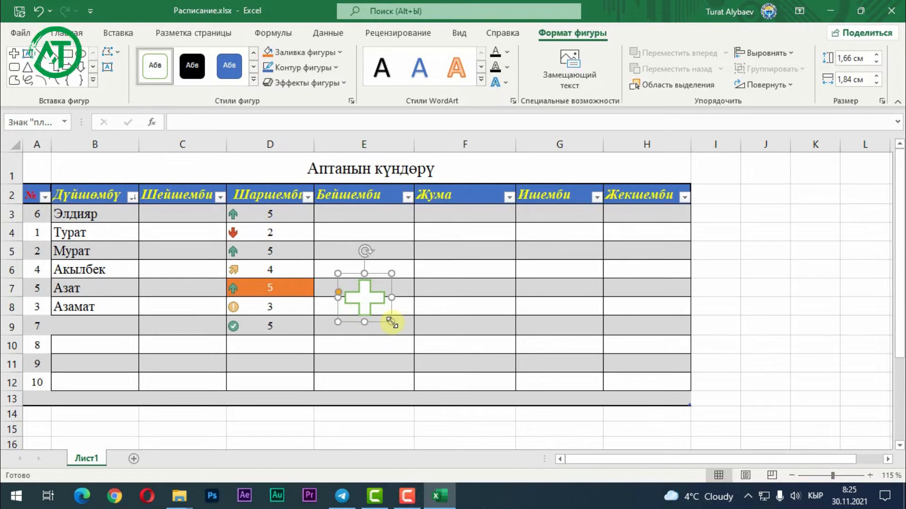
left_click_drag(392, 322, 420, 359)
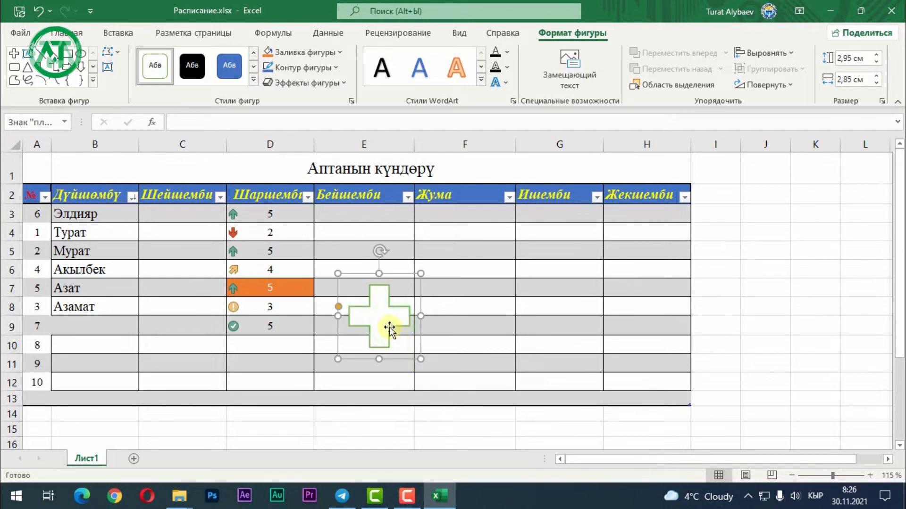
left_click_drag(389, 328, 386, 297)
left_click(192, 66)
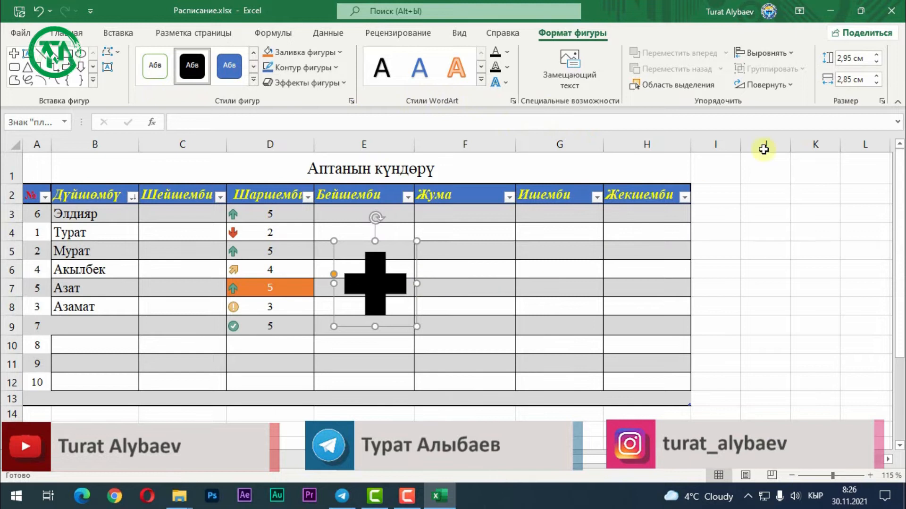
Set the plus shape's height and width to 3 cm each and delete the shape.
left_click(848, 58)
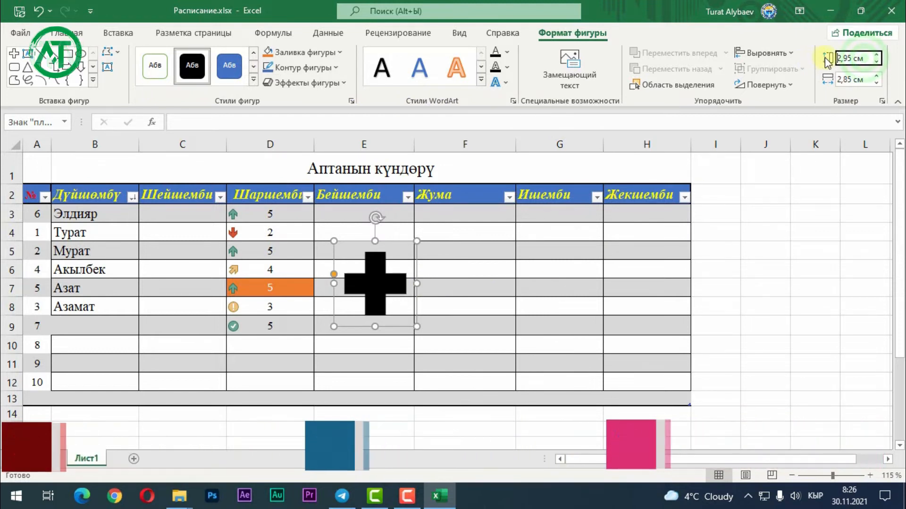
left_click(839, 58)
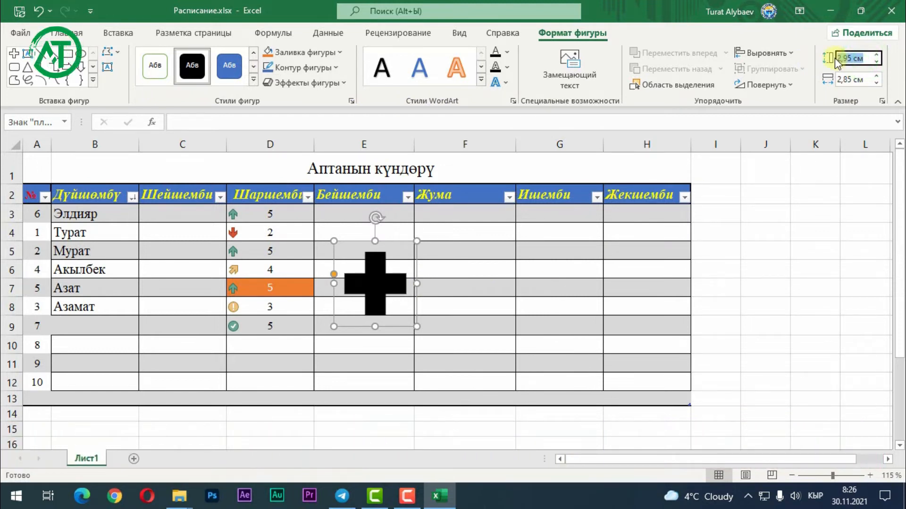
type("3")
key("Tab")
type("3")
key("Return")
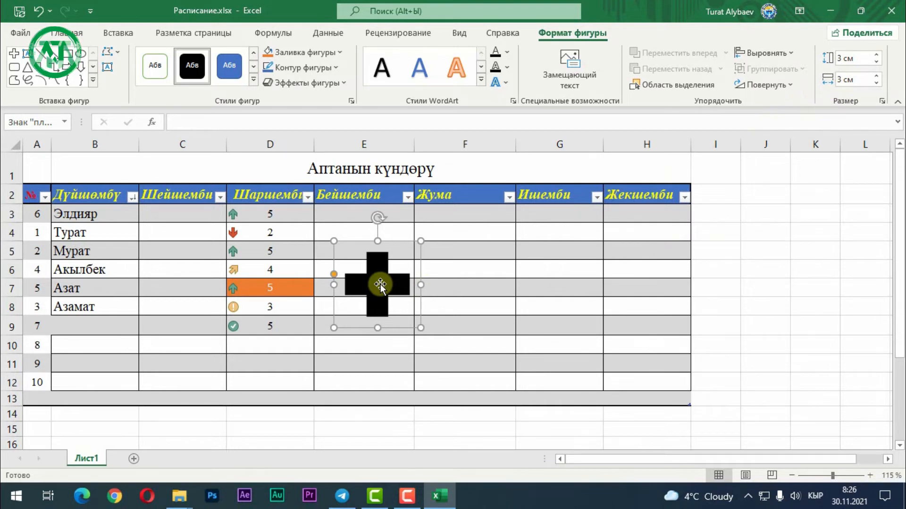
key("Delete")
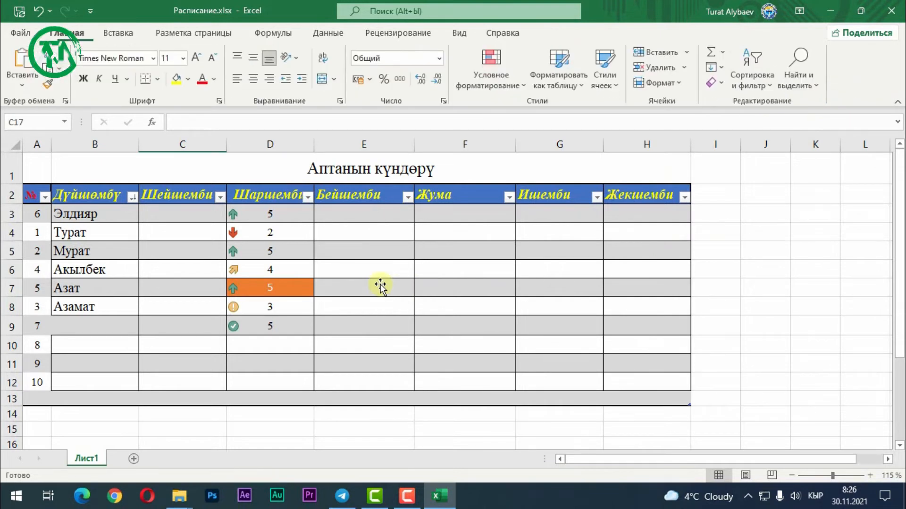
Insert the airplane icon from the Значки collection into the sheet.
left_click(118, 34)
left_click(182, 87)
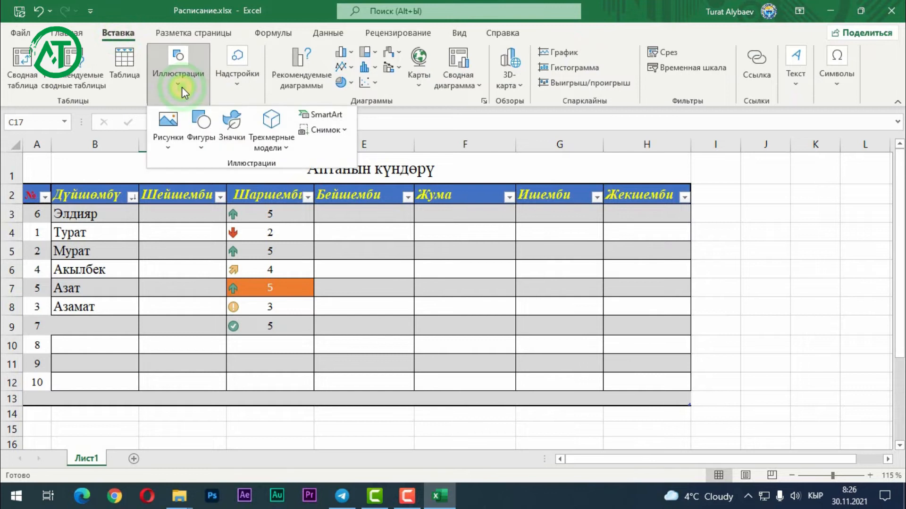
left_click(228, 129)
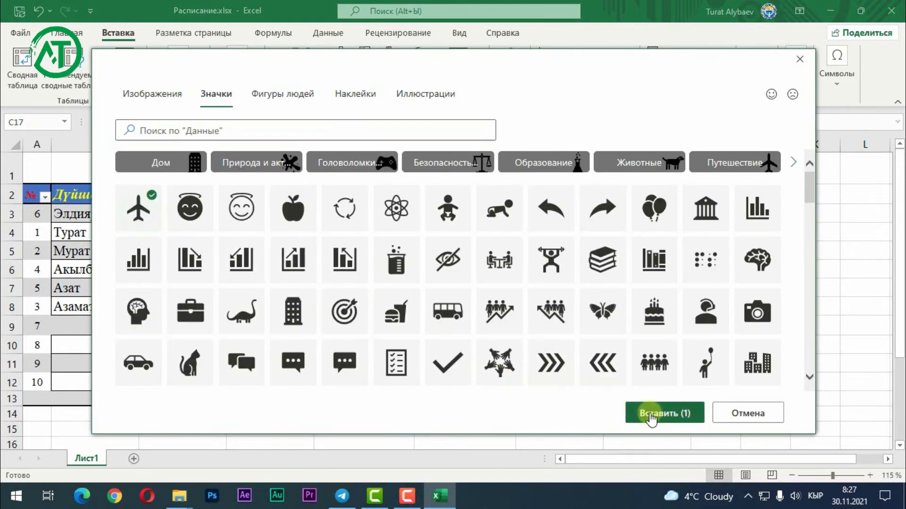
left_click(651, 417)
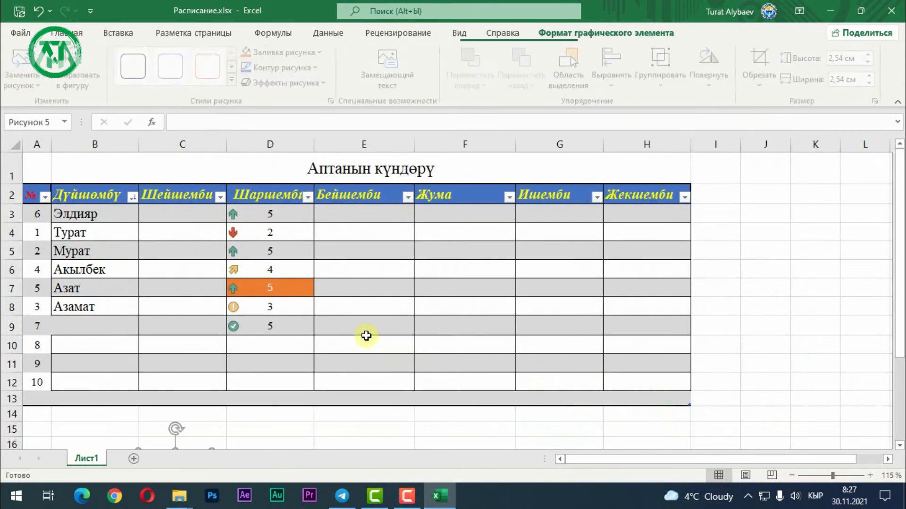
Place the airplane icon in the schedule from row 4 of column E at about 3,89 × 3,89 cm, and delete it.
scroll(174, 378, "down", 2)
left_click_drag(173, 378, 376, 198)
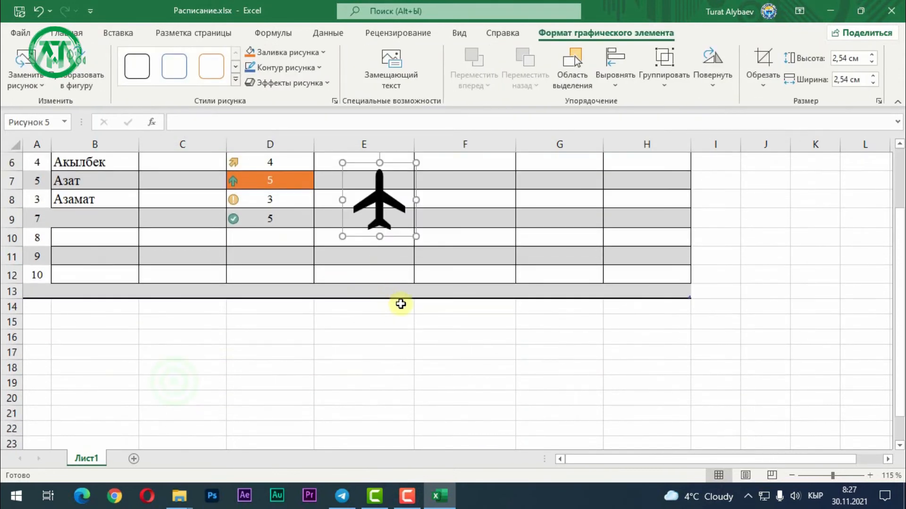
scroll(401, 305, "up", 2)
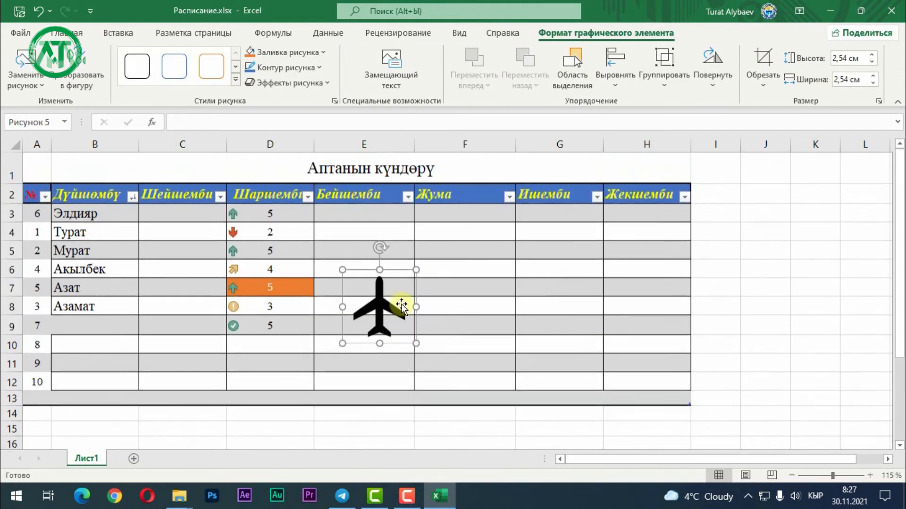
left_click_drag(381, 309, 365, 271)
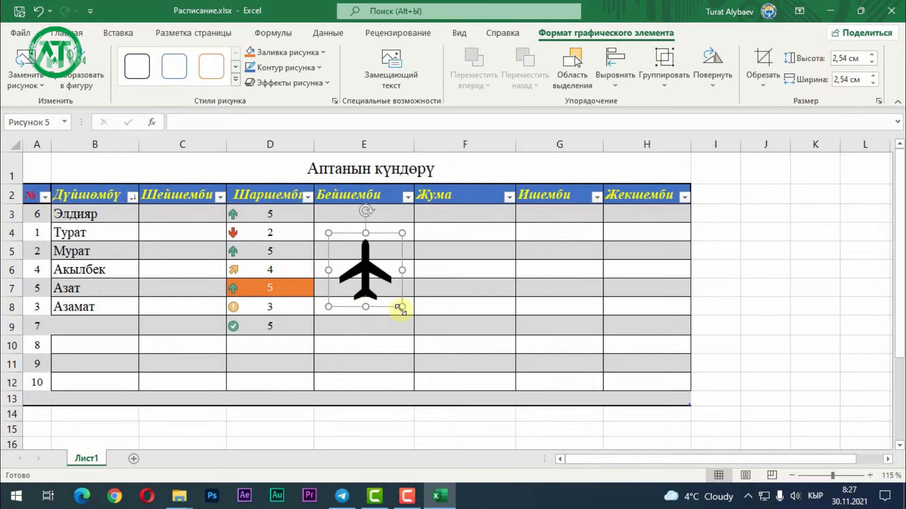
left_click_drag(400, 308, 441, 346)
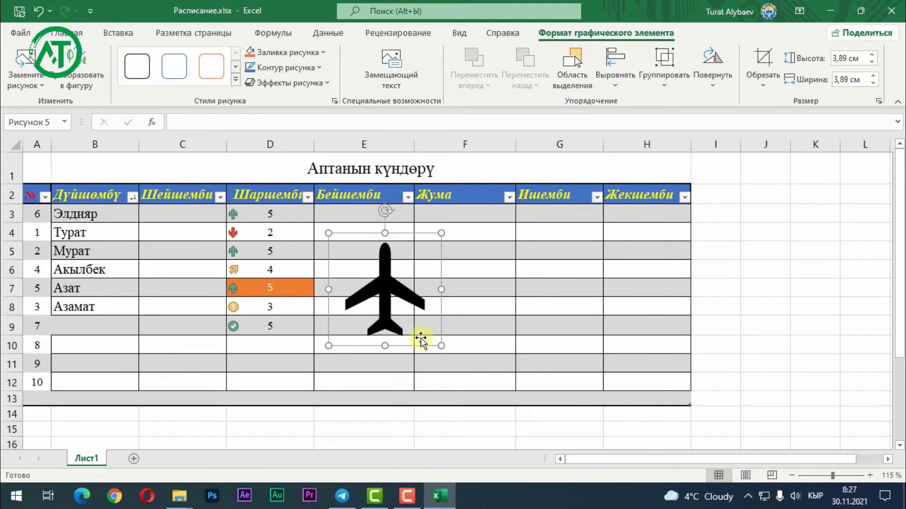
key("Delete")
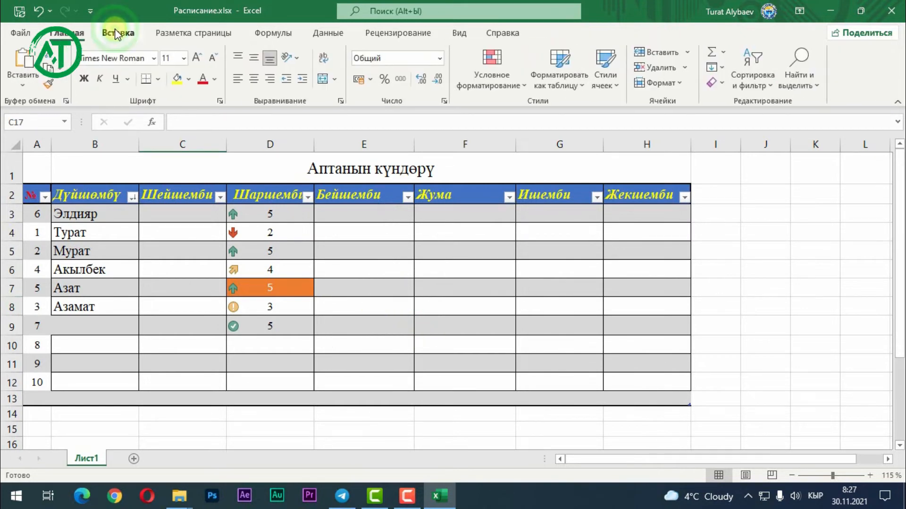
Preview SmartArt layouts of the Список category, including Вертикальный список, the horizontal bulleted list and Список со смещенными рисунками.
left_click(116, 35)
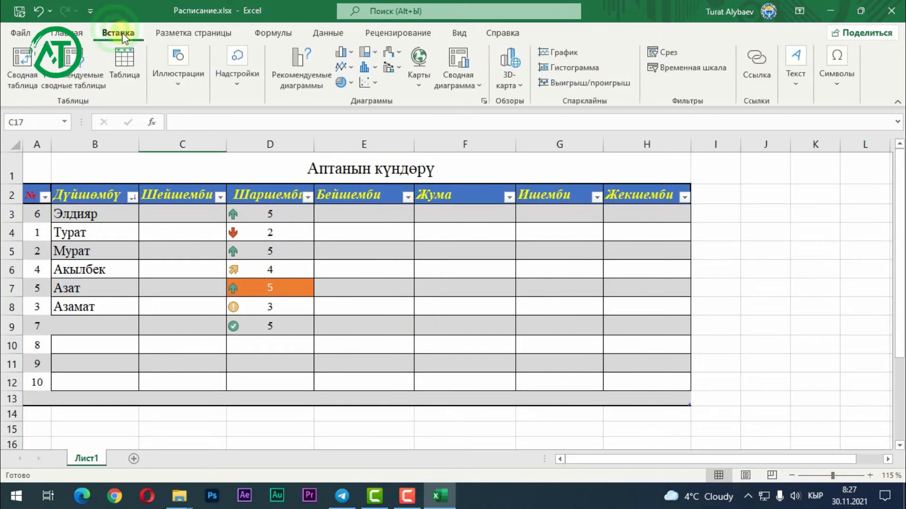
left_click(178, 82)
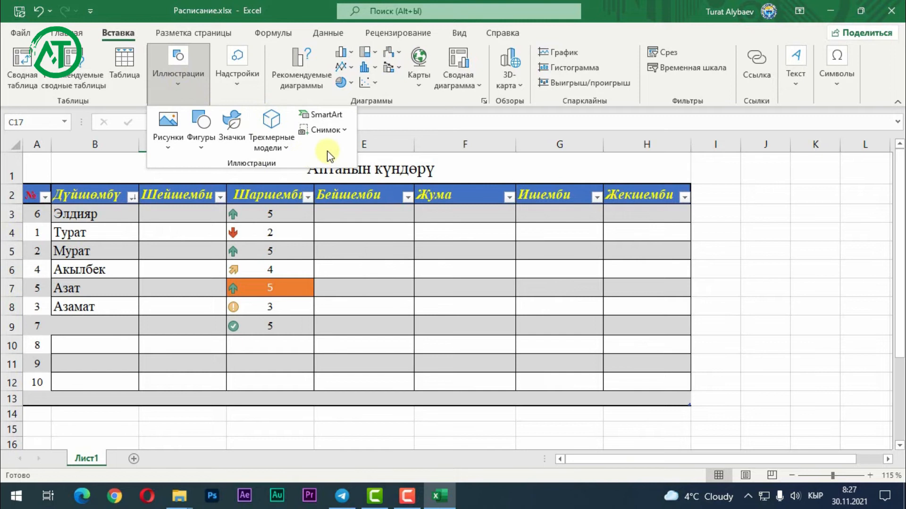
left_click(330, 117)
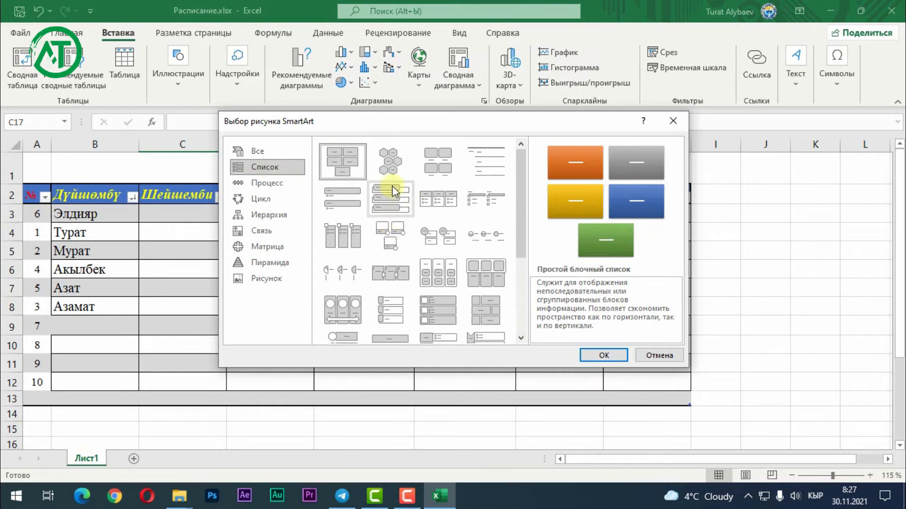
left_click(391, 202)
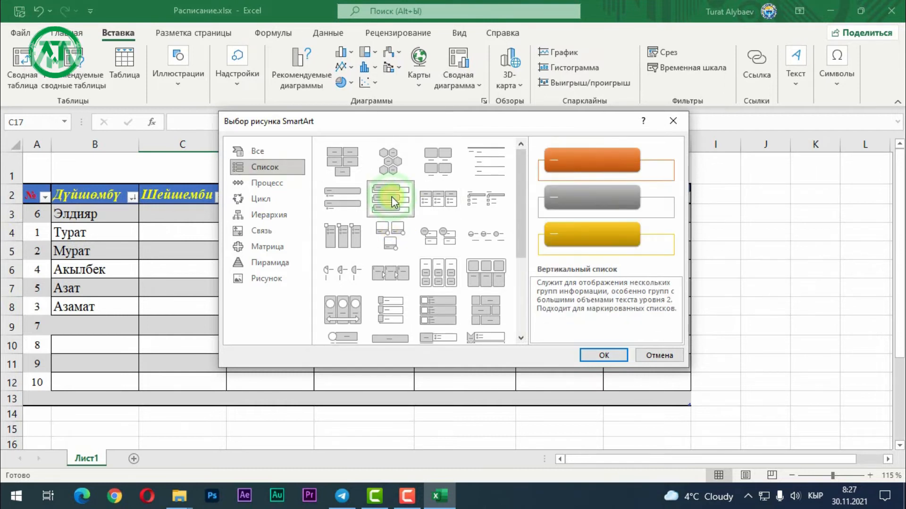
left_click(437, 208)
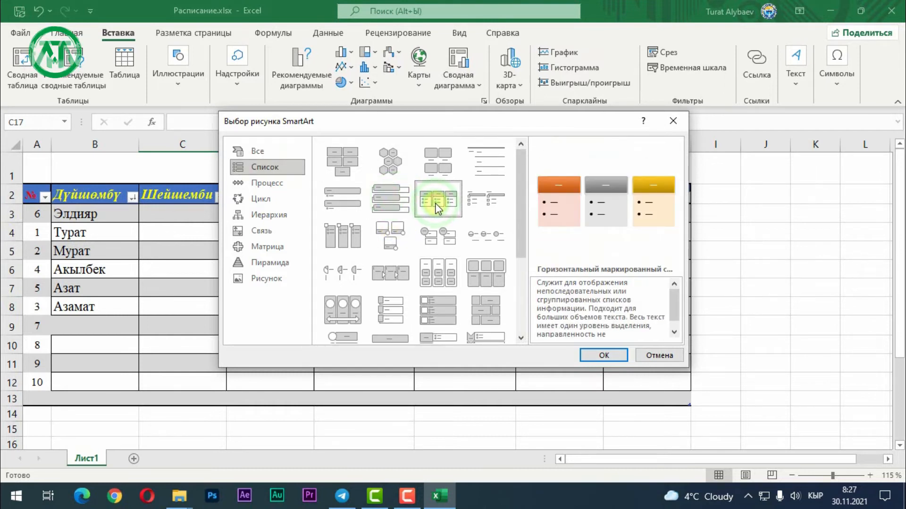
left_click(346, 239)
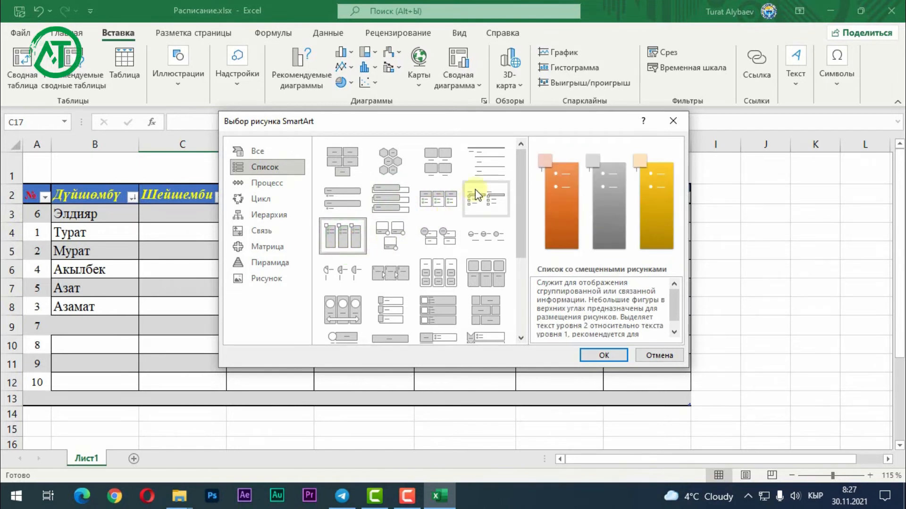
Preview SmartArt layouts of the Процесс category, including Стрелки процесса and Воронка.
left_click(276, 185)
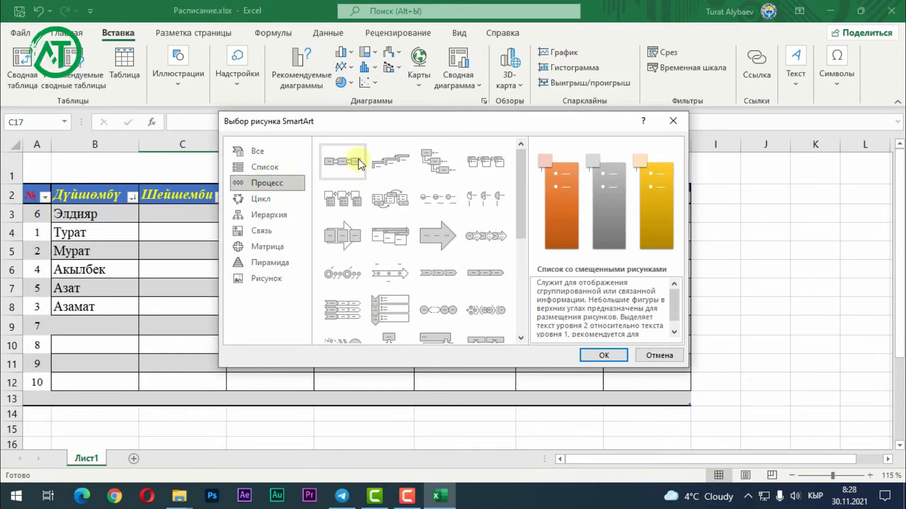
left_click(398, 317)
left_click(486, 241)
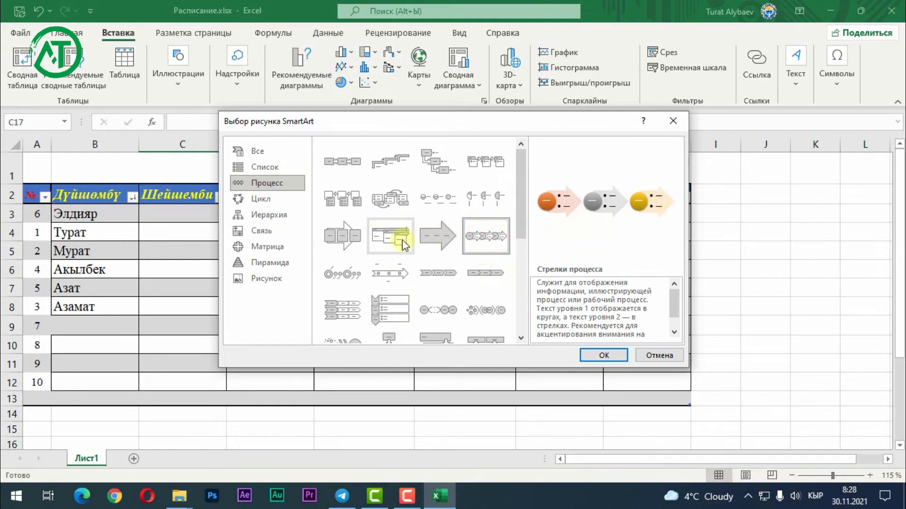
scroll(401, 238, "down", 3)
left_click(438, 313)
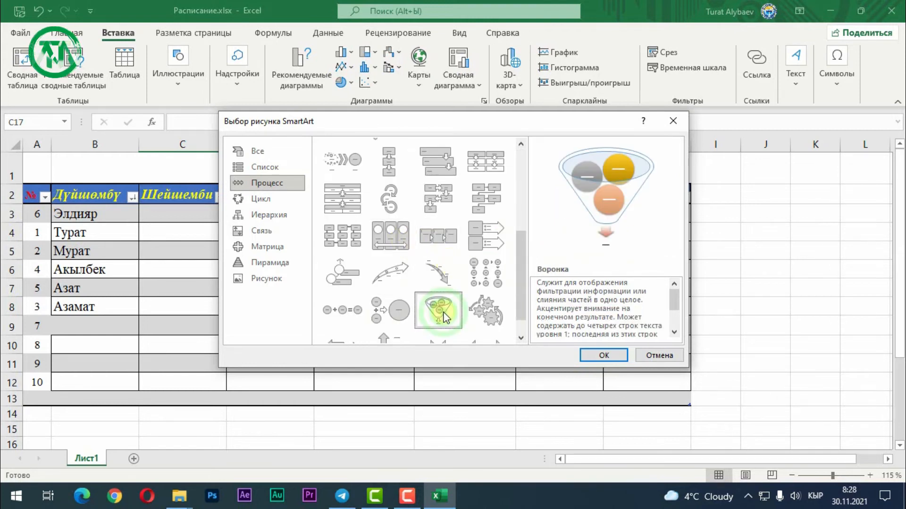
Look through the SmartArt layouts of the Цикл, Иерархия and Связь categories.
scroll(405, 299, "down", 1)
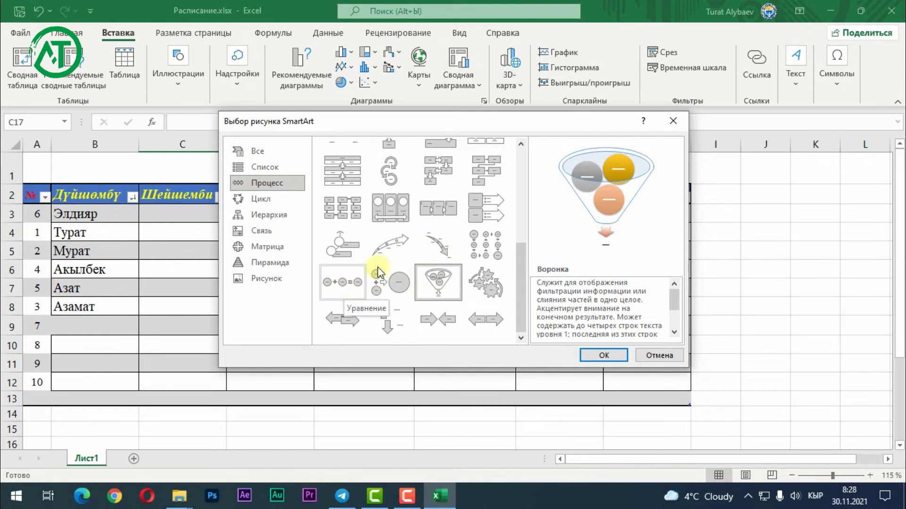
left_click(275, 204)
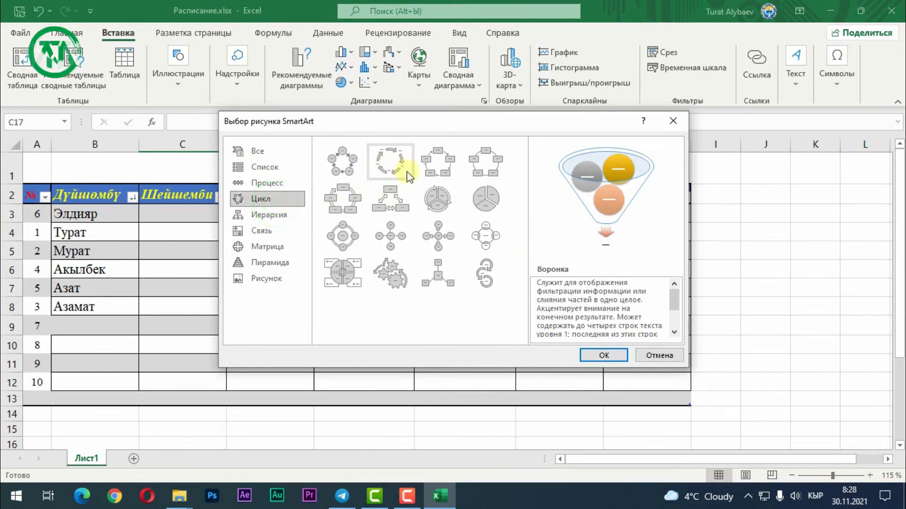
left_click(280, 218)
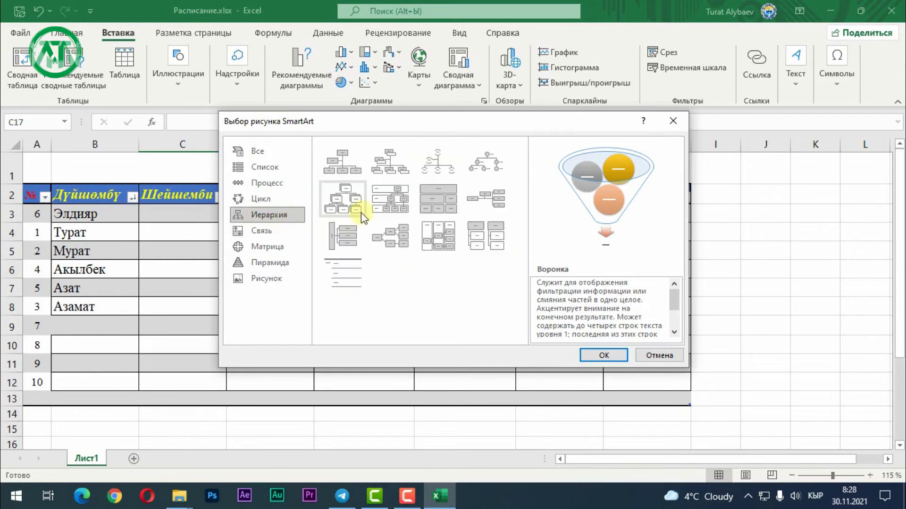
left_click(275, 234)
scroll(405, 244, "down", 5)
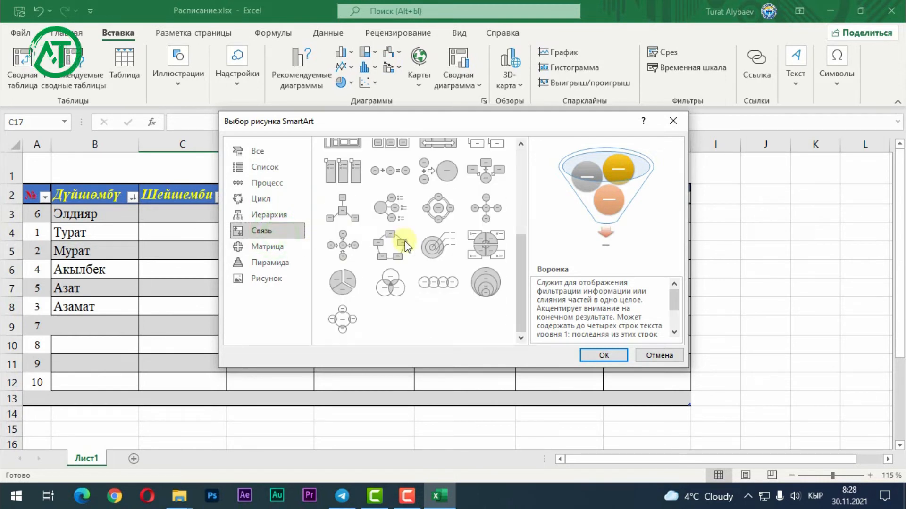
Insert the Уравнение SmartArt graphic from the Процесс category.
left_click(268, 185)
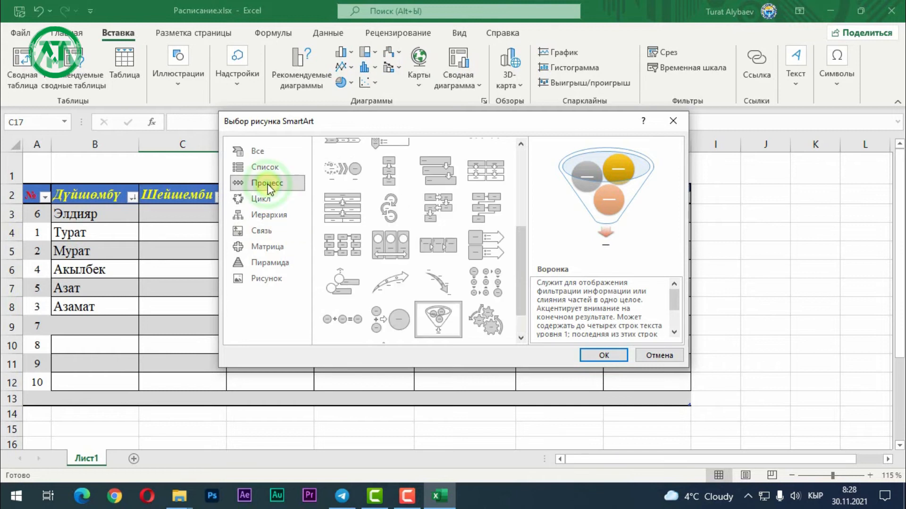
left_click(344, 320)
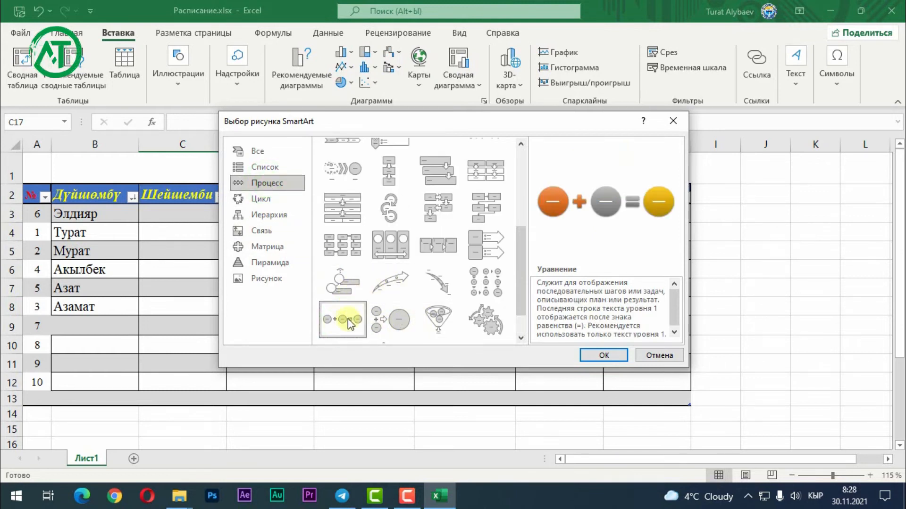
left_click(604, 355)
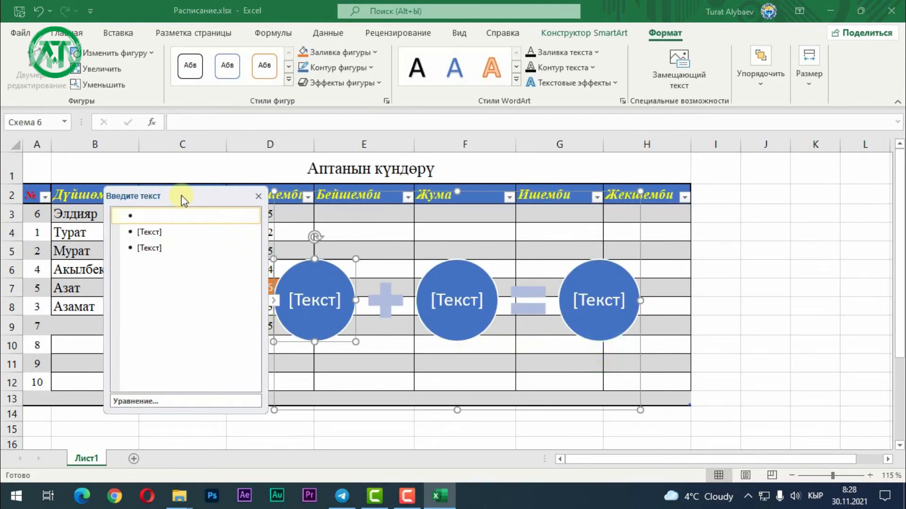
Move the text pane clear of the graphic and fill the equation's three circles with 10, 10 and 20.
left_click_drag(181, 195, 764, 200)
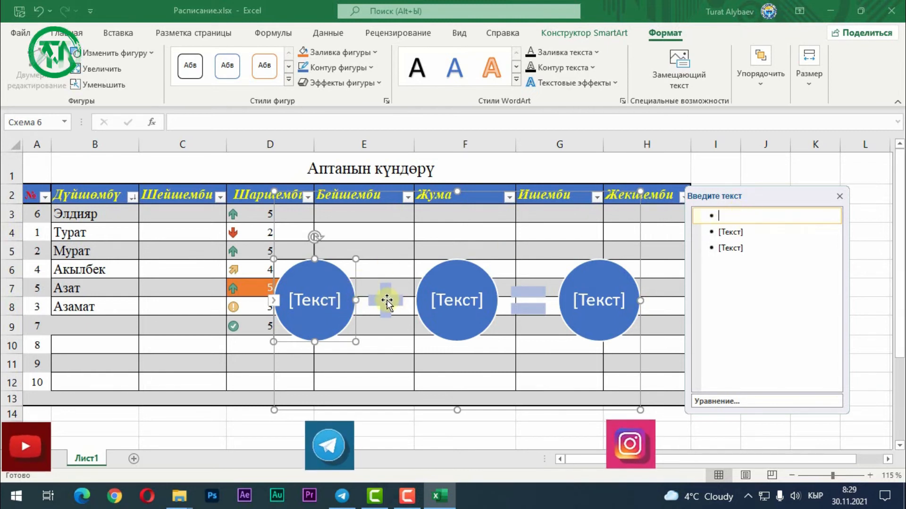
type("10")
left_click(744, 231)
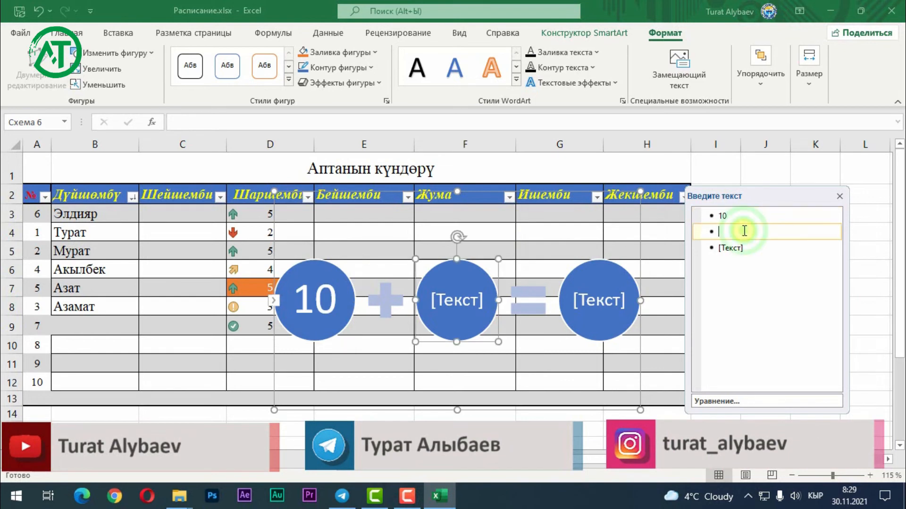
type("10")
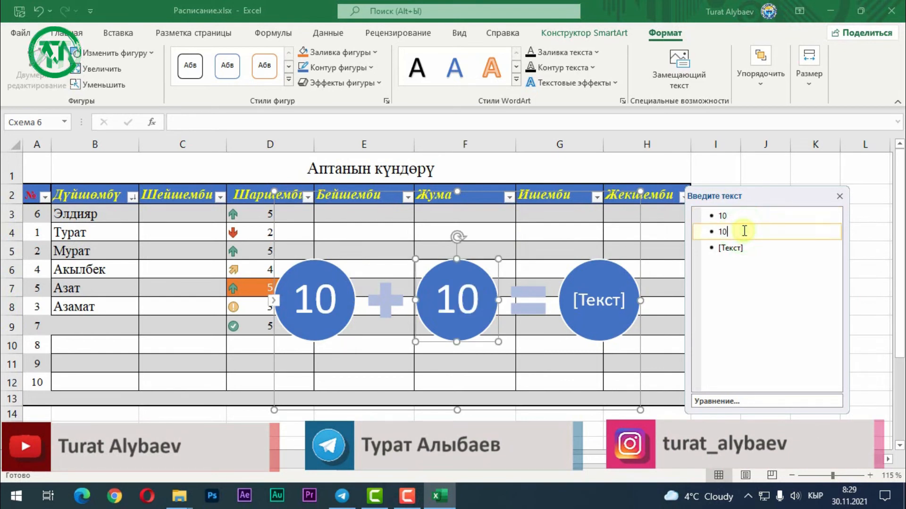
left_click(743, 249)
type("20")
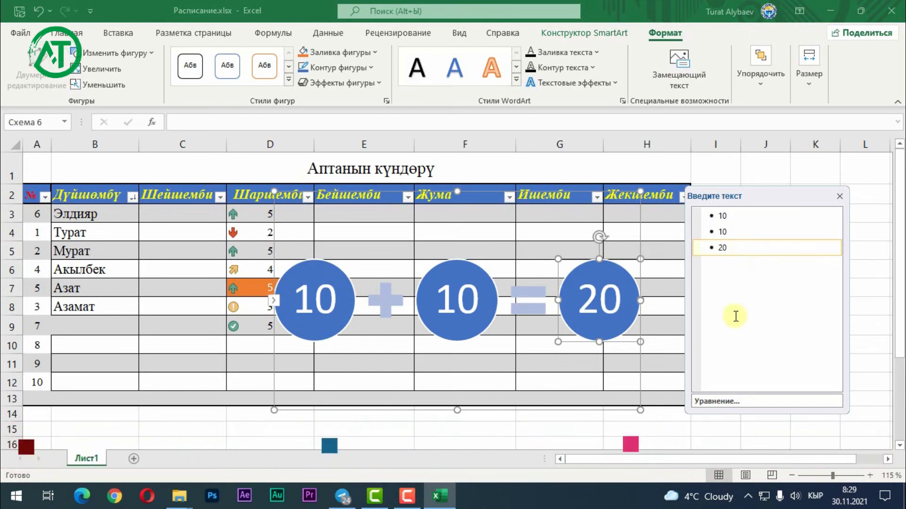
Move the equation graphic into the empty area below the table, starting at row 15 near the end of column B.
left_click(460, 308)
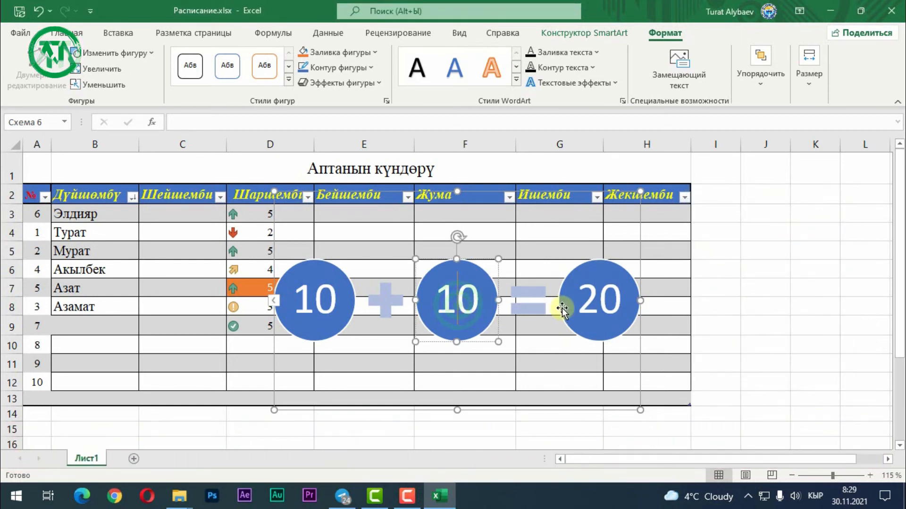
left_click(448, 265)
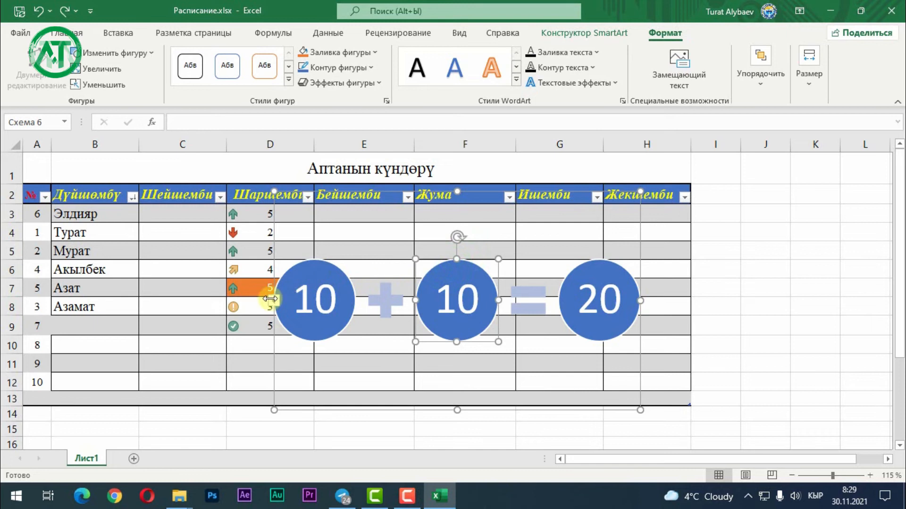
left_click(274, 301)
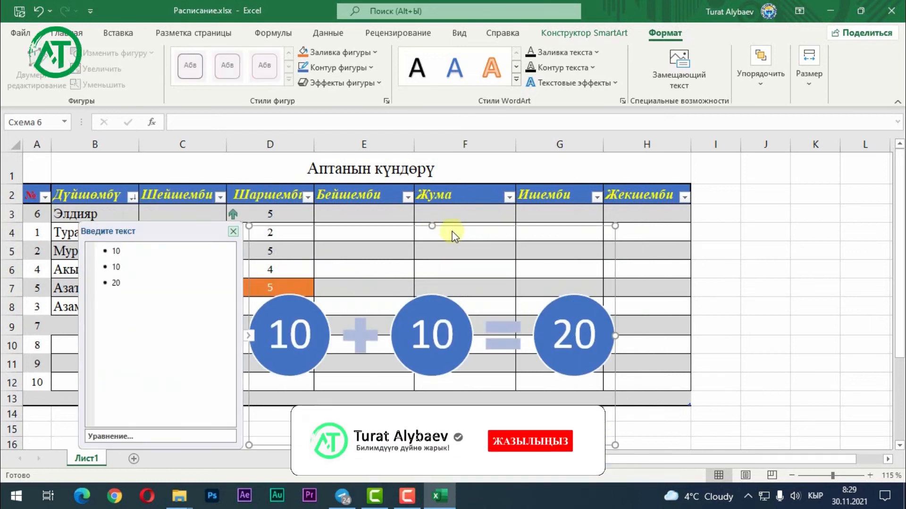
scroll(446, 228, "down", 3)
left_click_drag(449, 244, 455, 400)
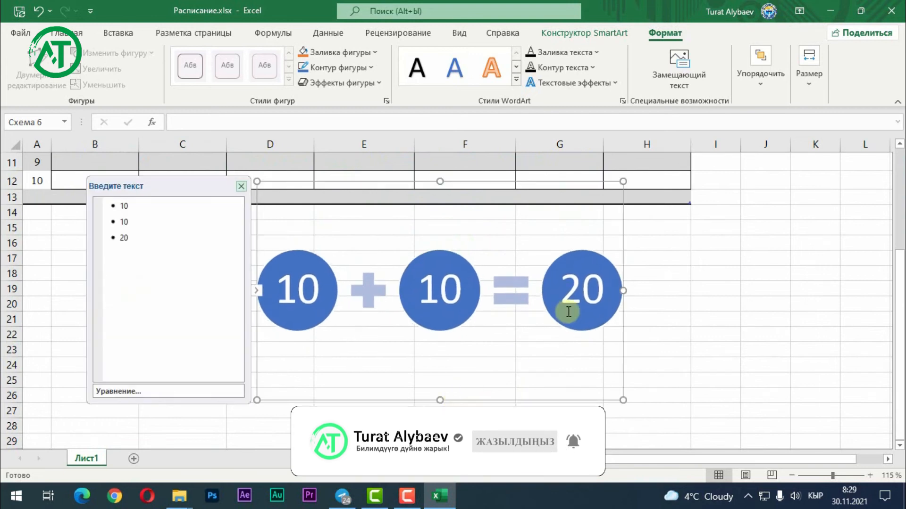
scroll(467, 324, "down", 2)
left_click_drag(457, 319, 335, 358)
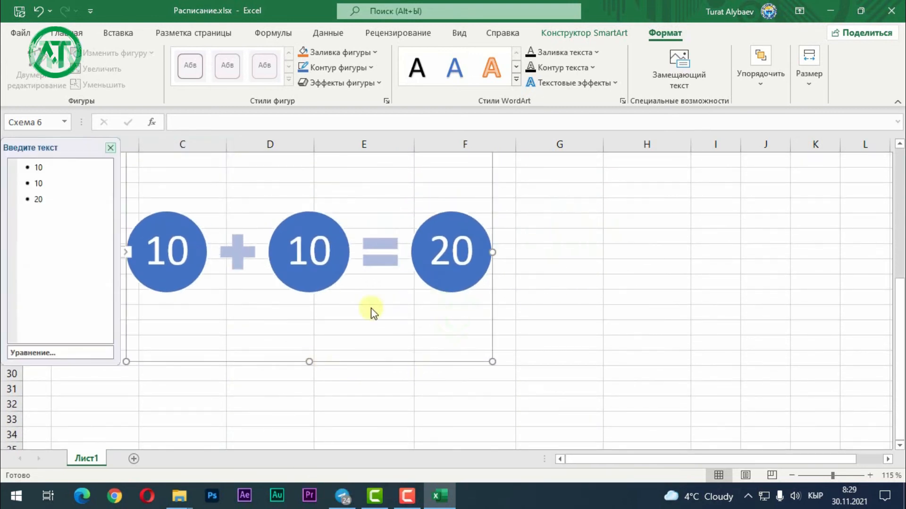
Close the text pane and shrink the equation graphic so it reaches from column B to column E, rows 15 to 25.
left_click(110, 147)
left_click_drag(488, 361, 392, 293)
scroll(412, 309, "up", 2)
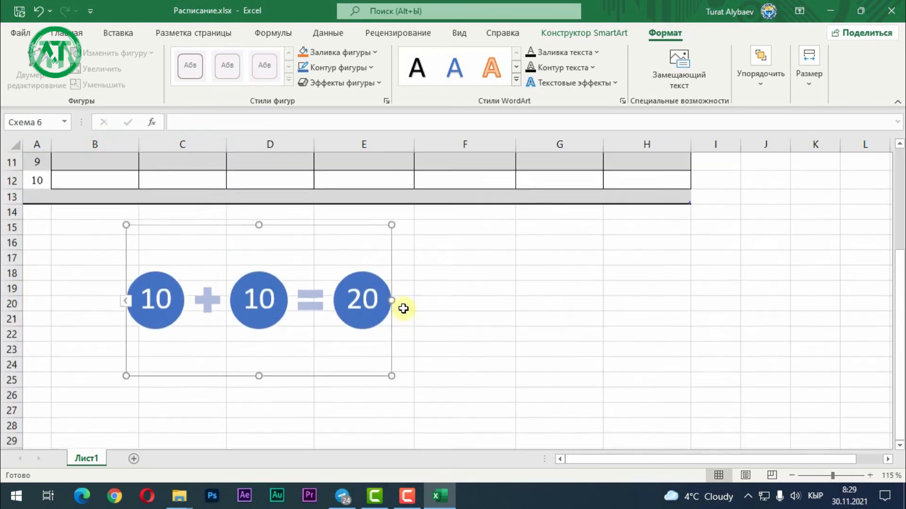
left_click(233, 300)
Look through the SmartArt layouts under Все, Список and Процесс again, and leave the gallery without inserting one.
left_click(117, 32)
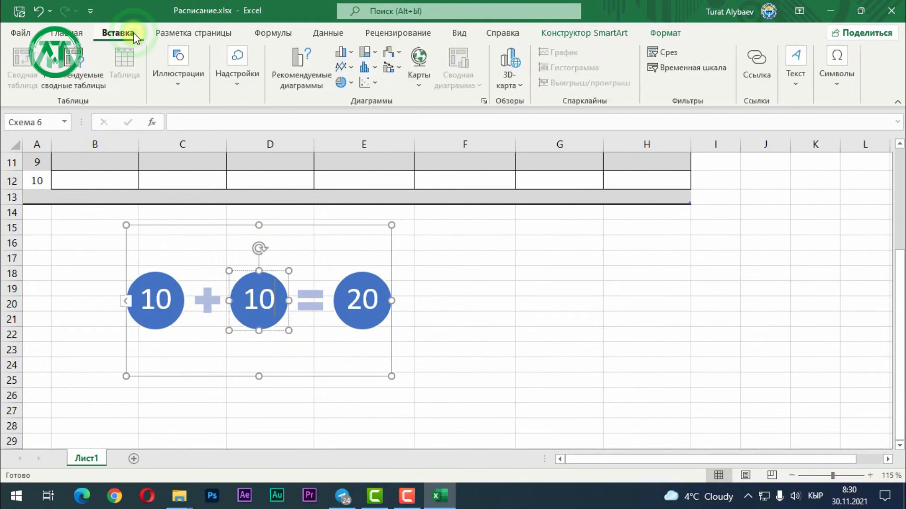
left_click(183, 78)
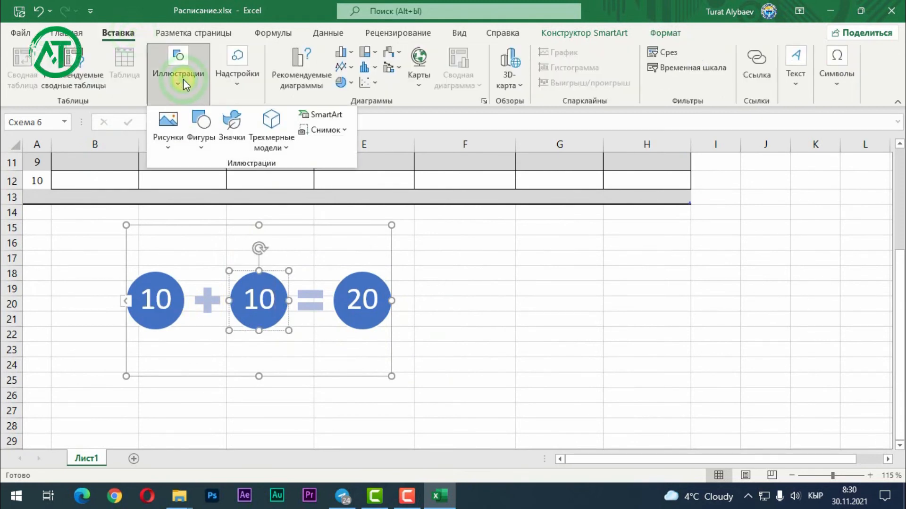
left_click(327, 114)
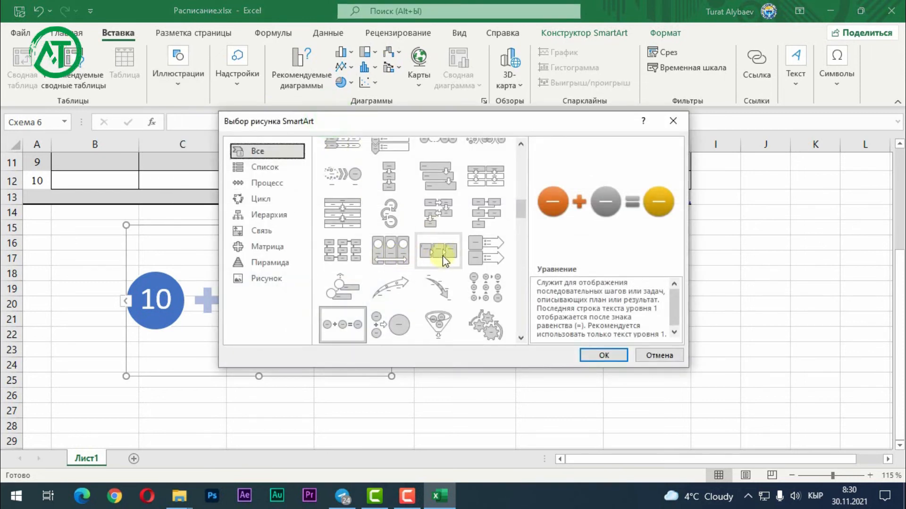
scroll(429, 256, "up", 5)
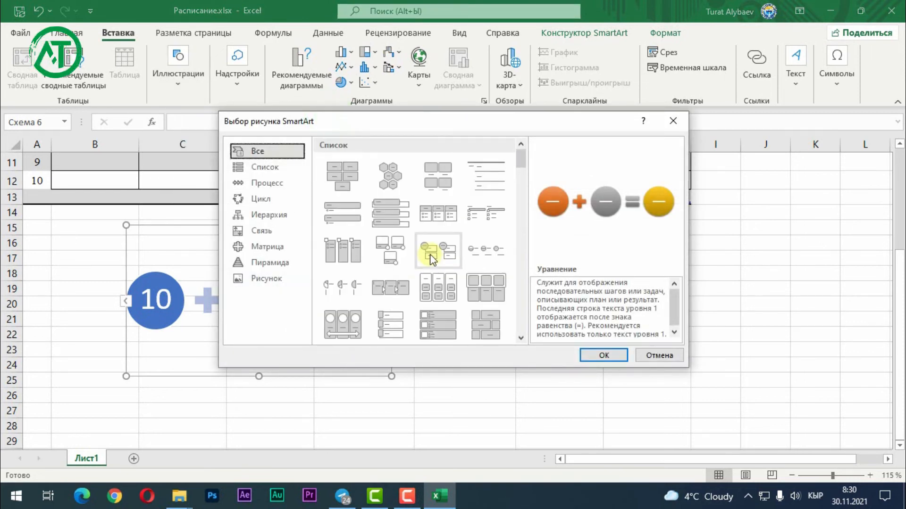
left_click(278, 171)
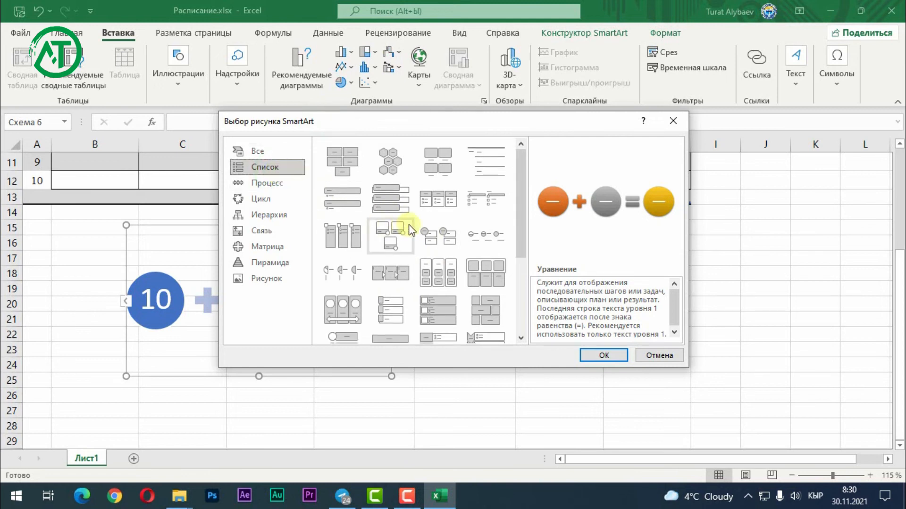
scroll(413, 229, "down", 3)
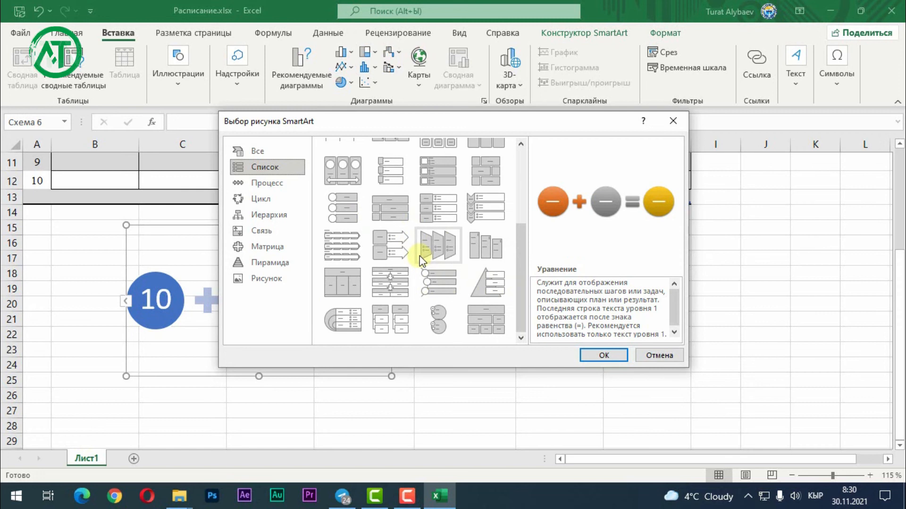
left_click(276, 183)
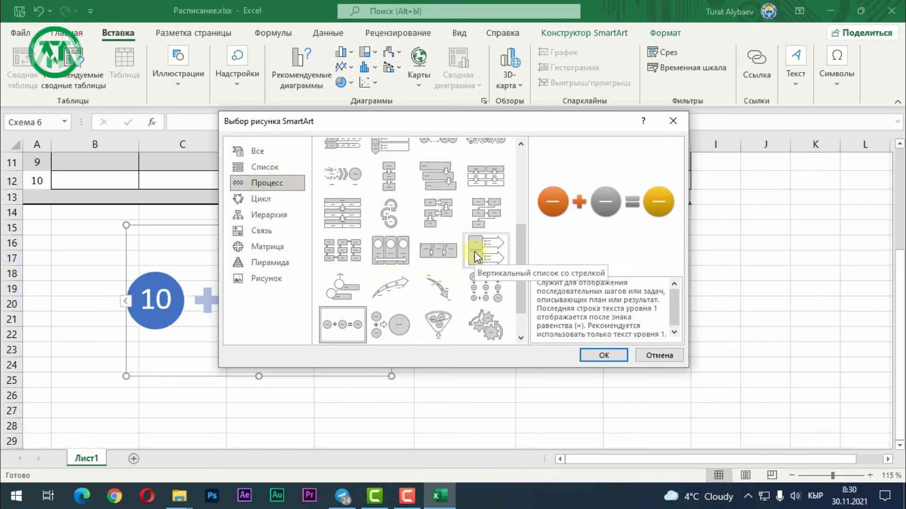
key("Escape")
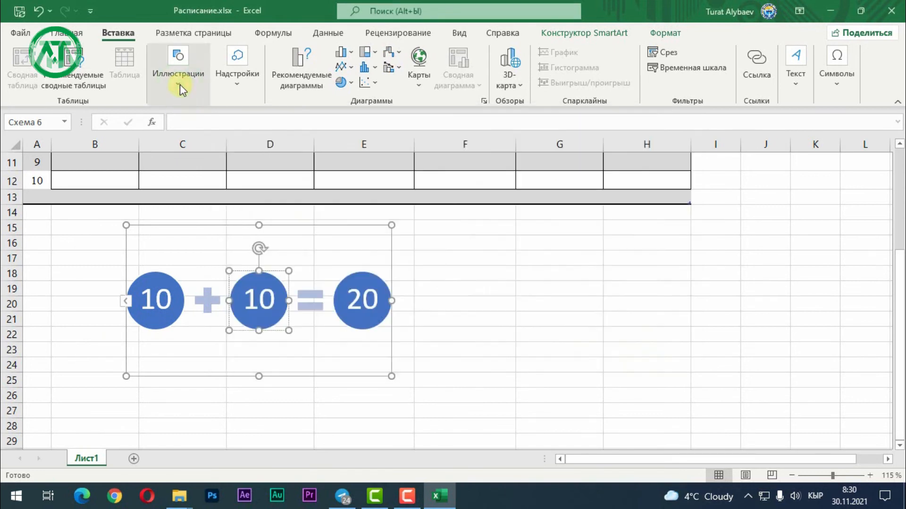
Insert a screen clipping of the whole Документы folder window into the sheet.
left_click(180, 84)
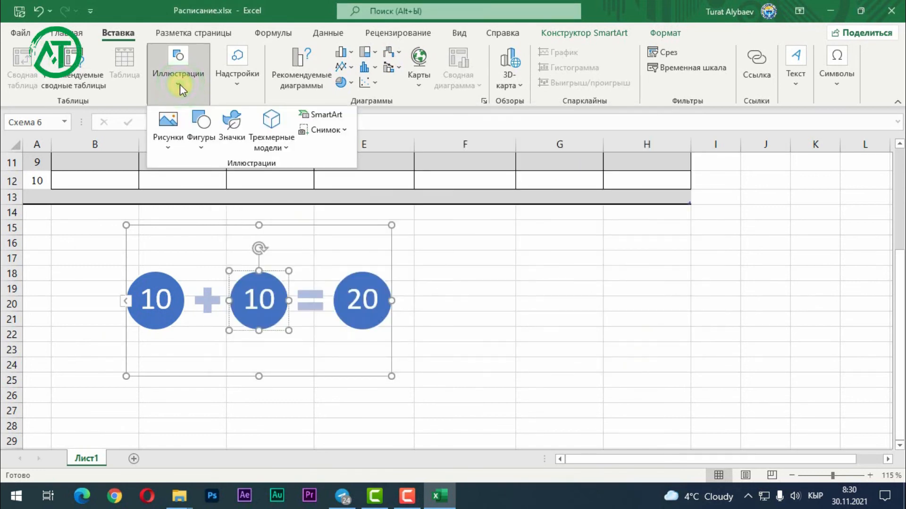
left_click(338, 137)
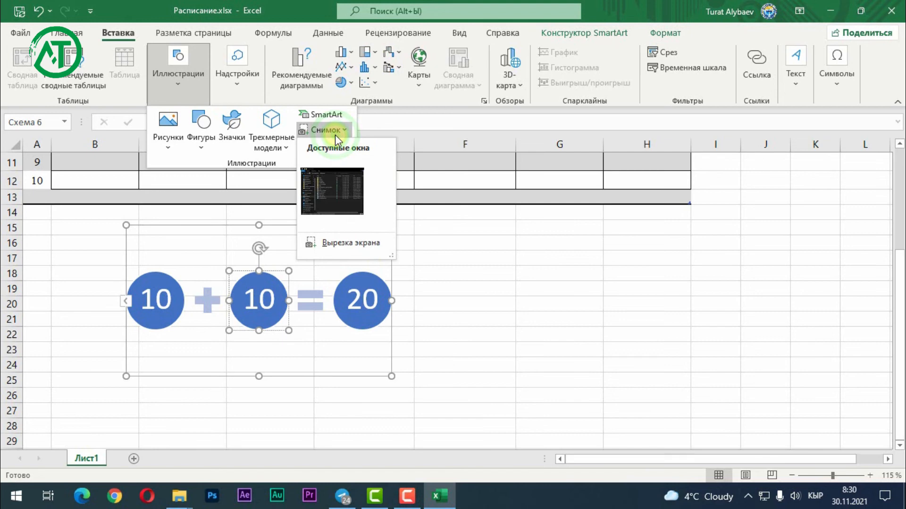
left_click(347, 244)
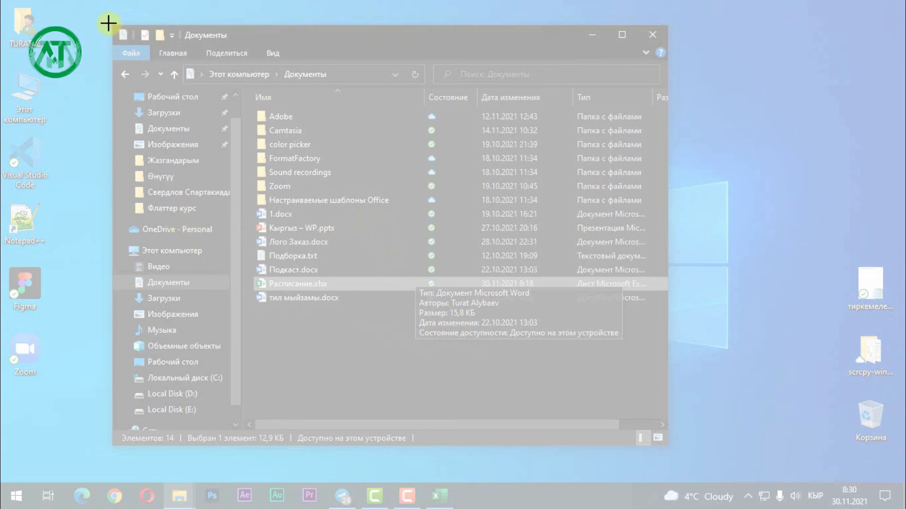
left_click_drag(108, 22, 674, 454)
Shrink the folder window screenshot to about 7,09 × 9,31 cm and place it beside the equation graphic, across columns F to I.
scroll(518, 344, "down", 9)
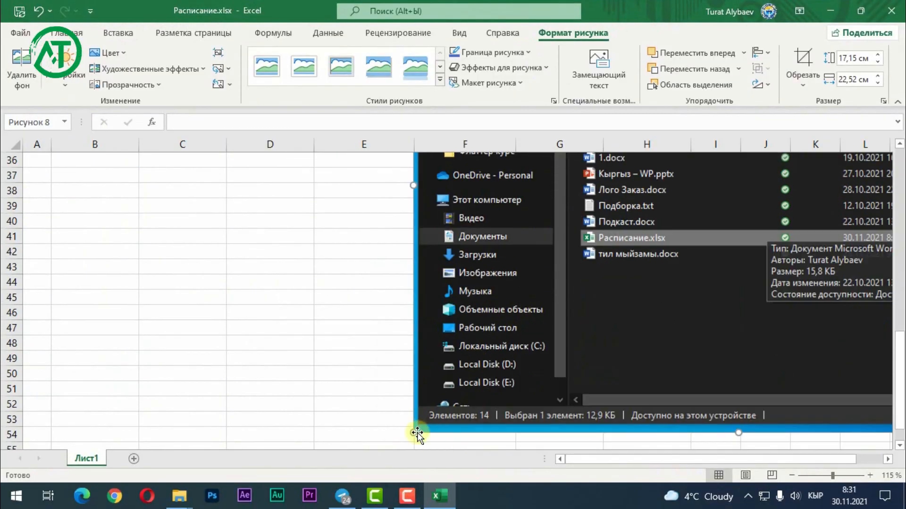
left_click_drag(417, 434, 587, 292)
scroll(633, 339, "up", 3)
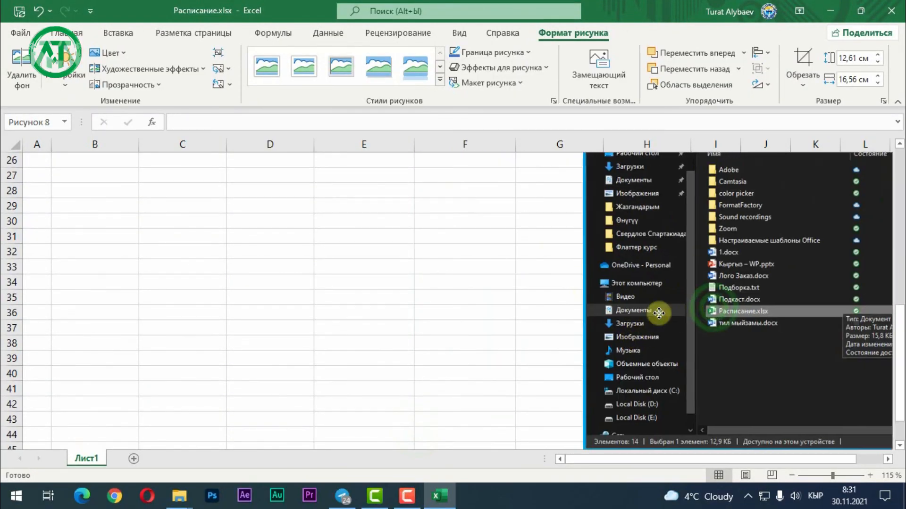
left_click_drag(658, 313, 322, 305)
left_click_drag(718, 441, 514, 278)
scroll(469, 326, "up", 8)
scroll(448, 319, "down", 5)
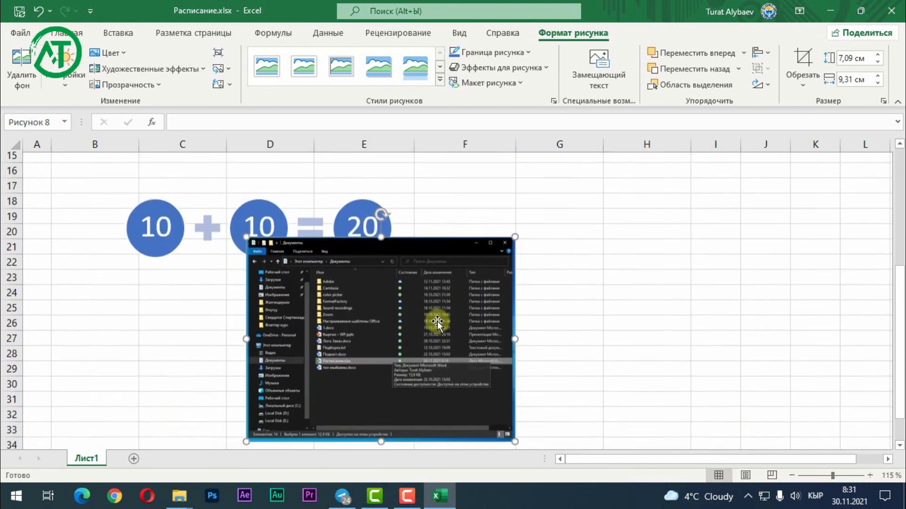
left_click_drag(437, 323, 636, 255)
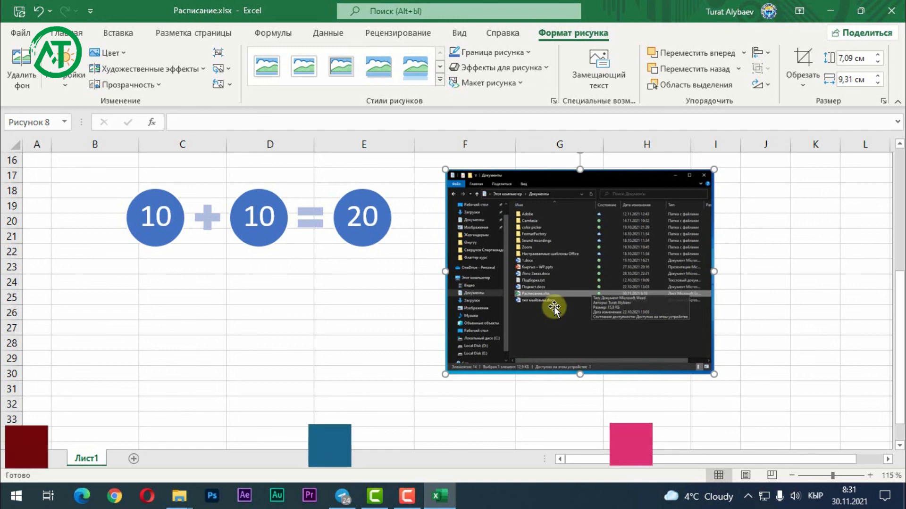
Reduce the screenshot to about 3,29 × 4,32 cm and place it directly under the equation graphic, from row 23 in columns C to E.
left_click_drag(713, 372, 552, 263)
left_click_drag(505, 217, 259, 303)
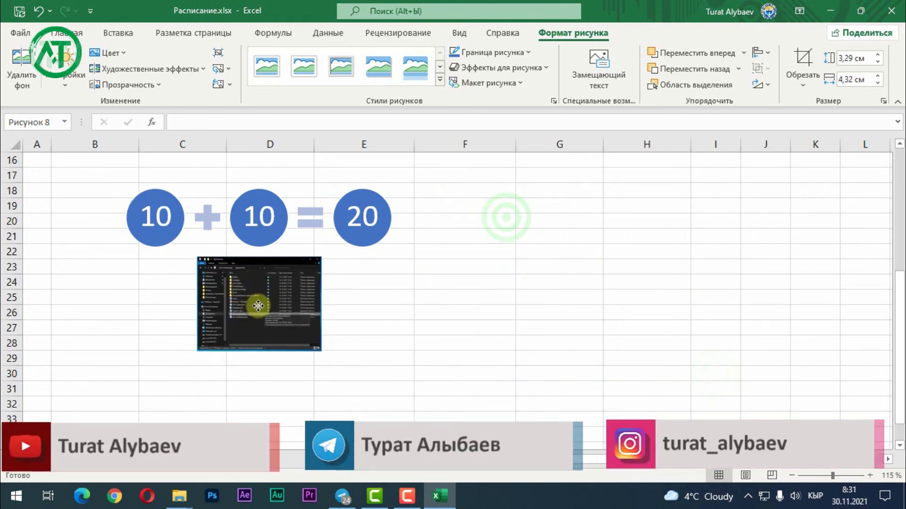